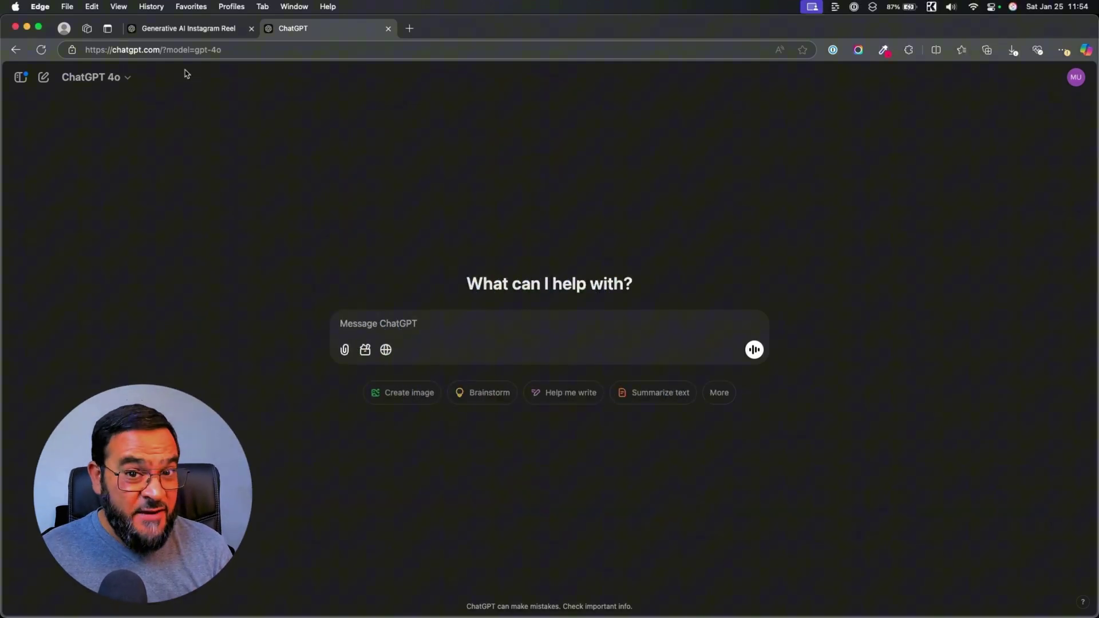
- Switch the new chat's model from GPT-4o to 'GPT-4o with scheduled tasks'
click(106, 81)
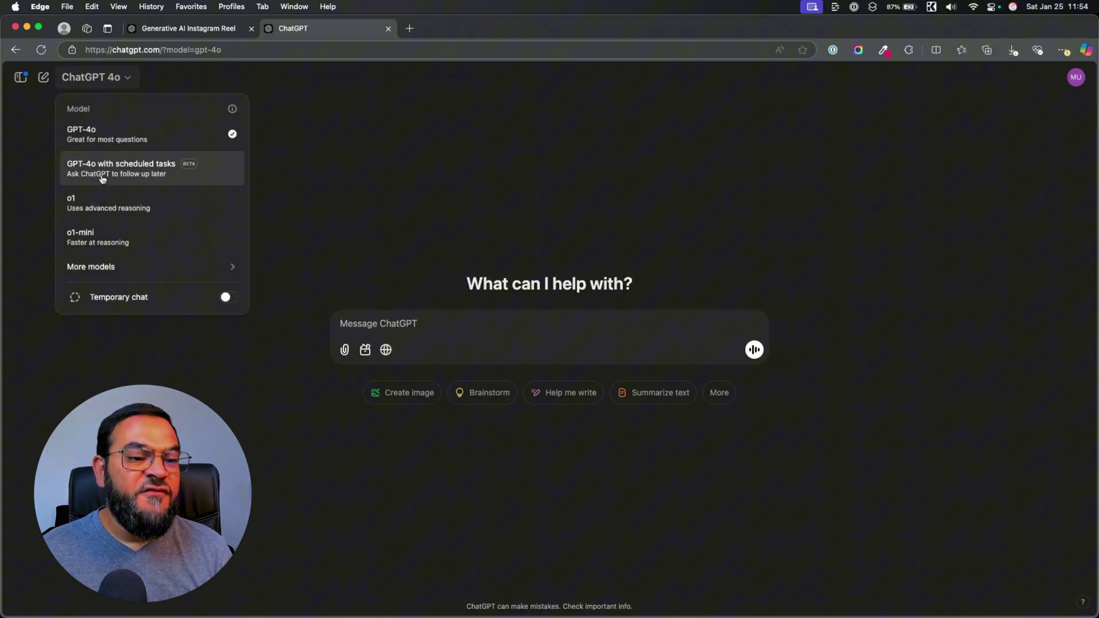
click(148, 181)
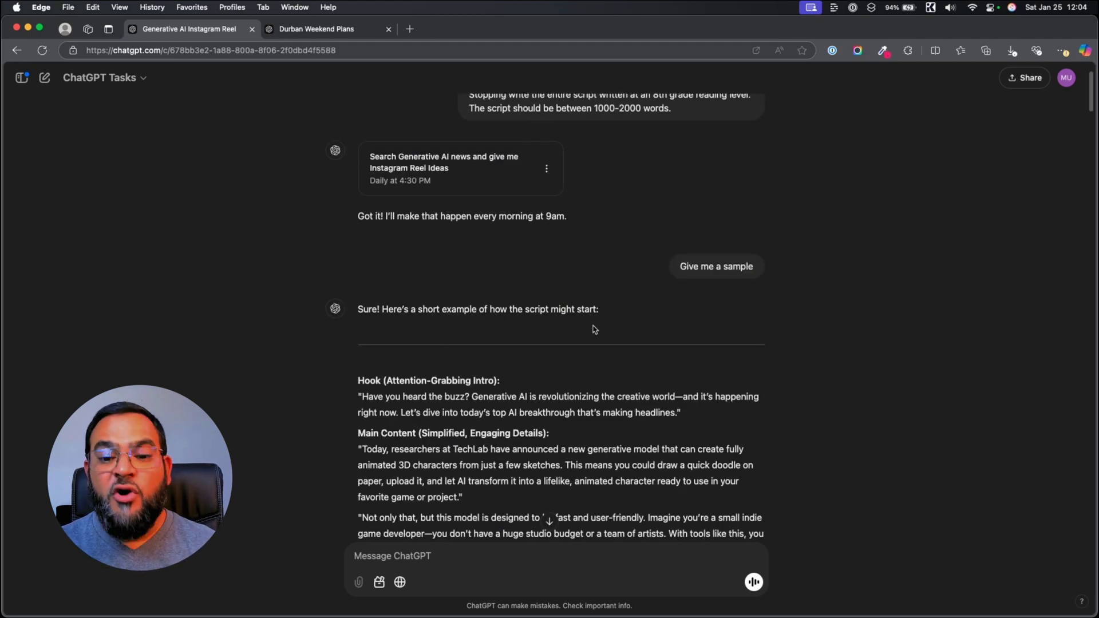
- Read through the sample reel script, highlighting its opening hook lines
scroll(511, 410, down, 3)
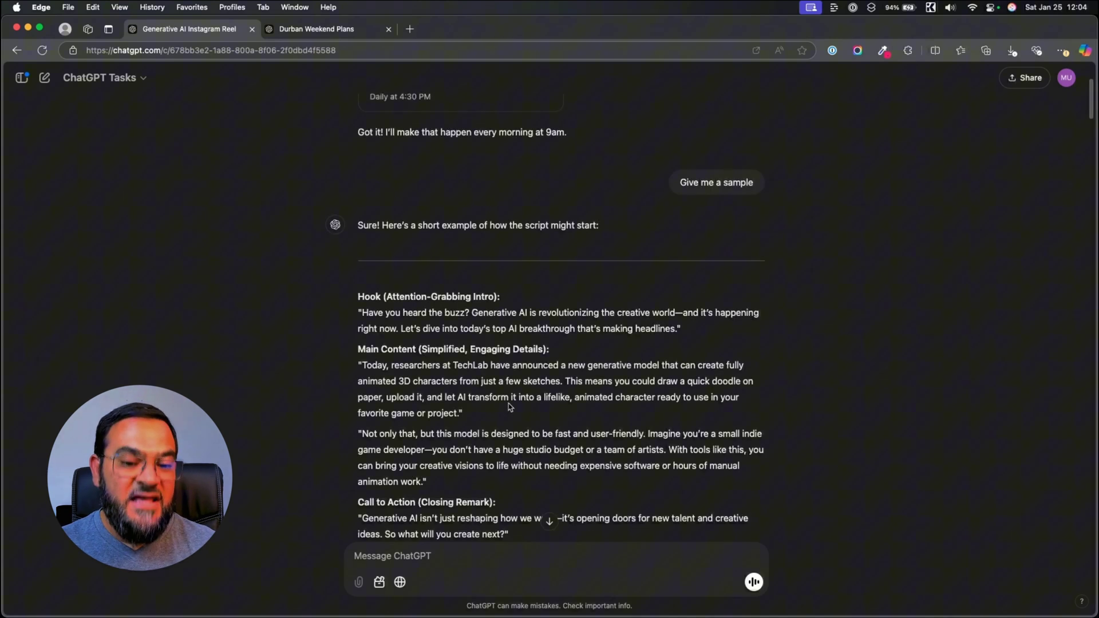
drag(501, 298, 365, 225)
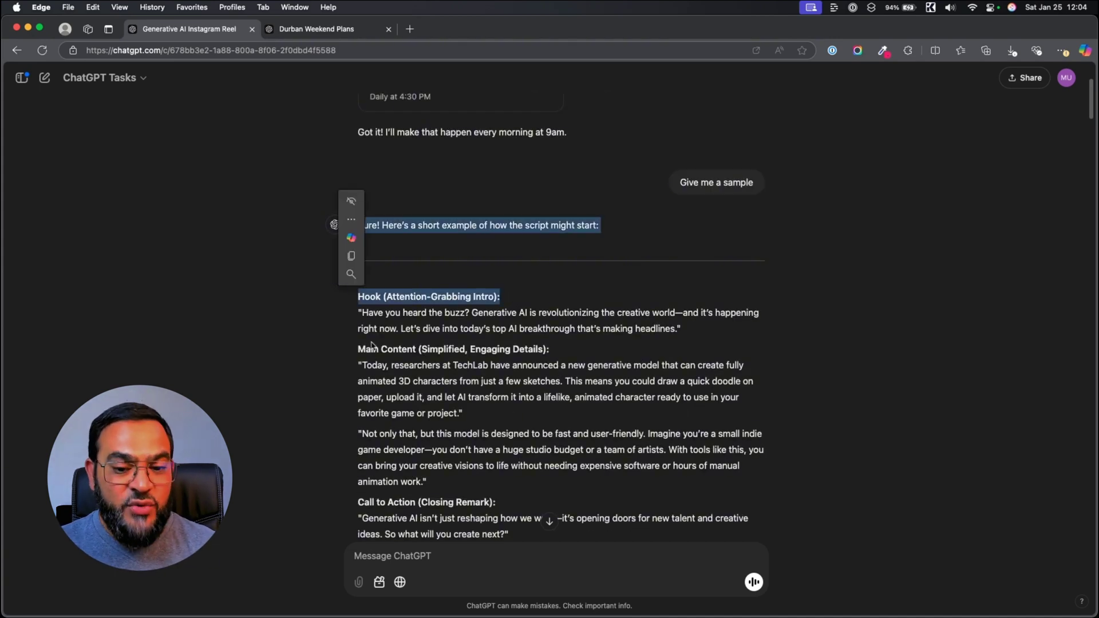
scroll(322, 381, down, 2)
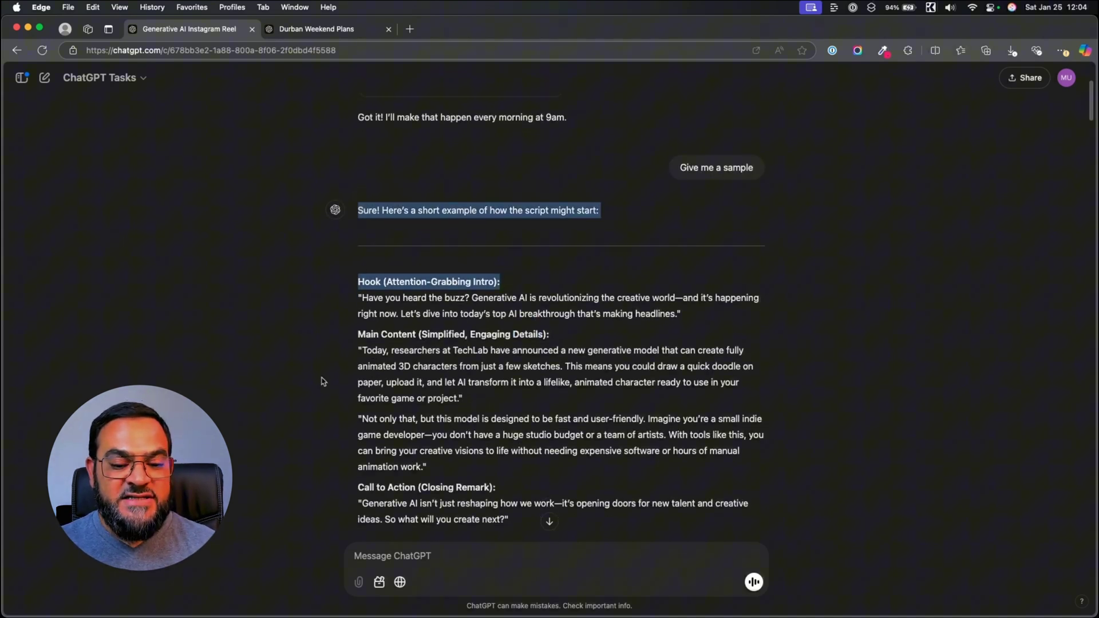
scroll(322, 381, down, 1)
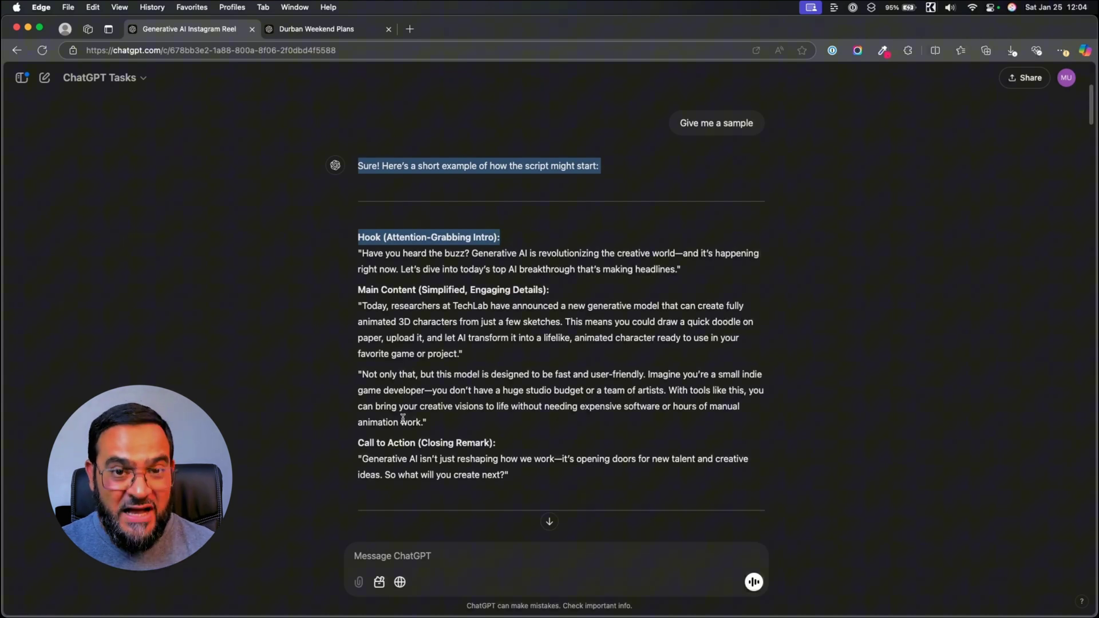
scroll(403, 419, down, 10)
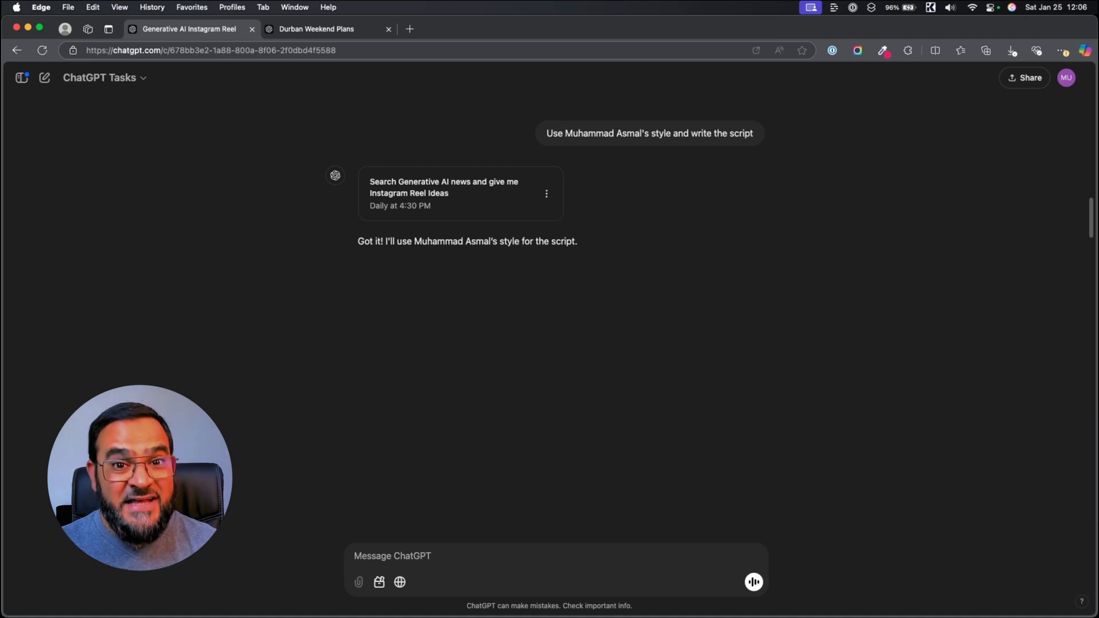
- Send 'Show me a sample' and read the creator-style reel script reply
text(Show me a sample)
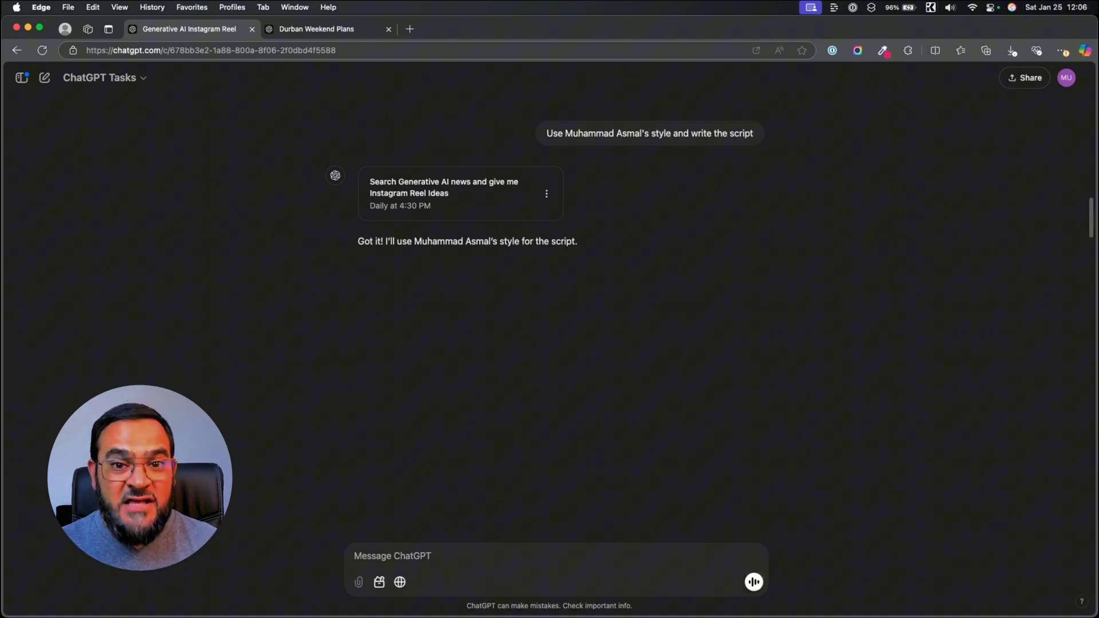
key(Return)
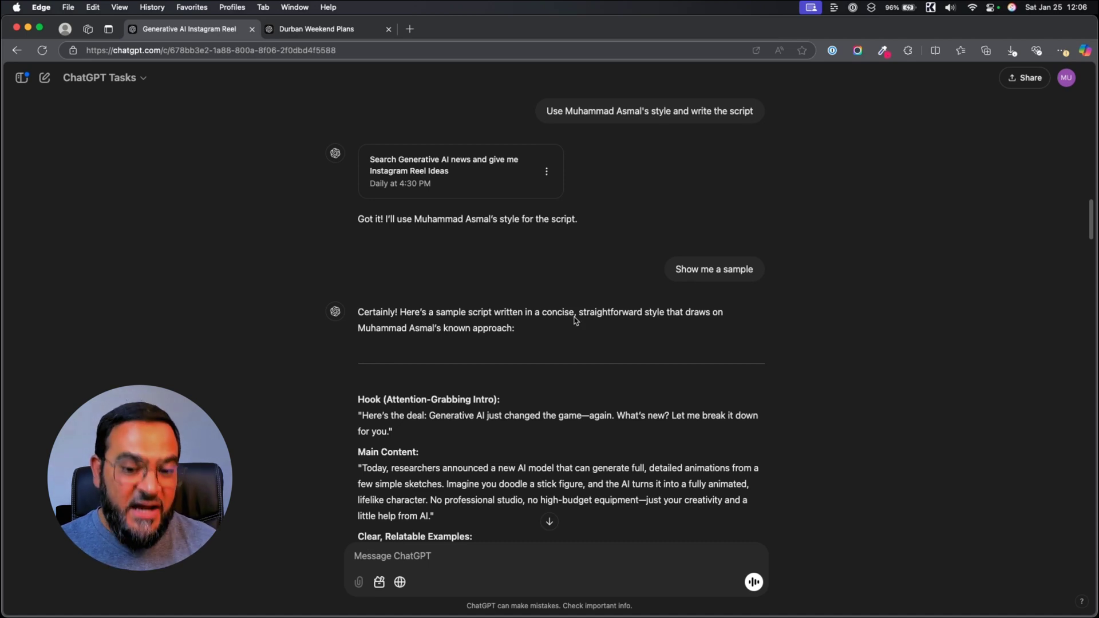
scroll(576, 321, down, 2)
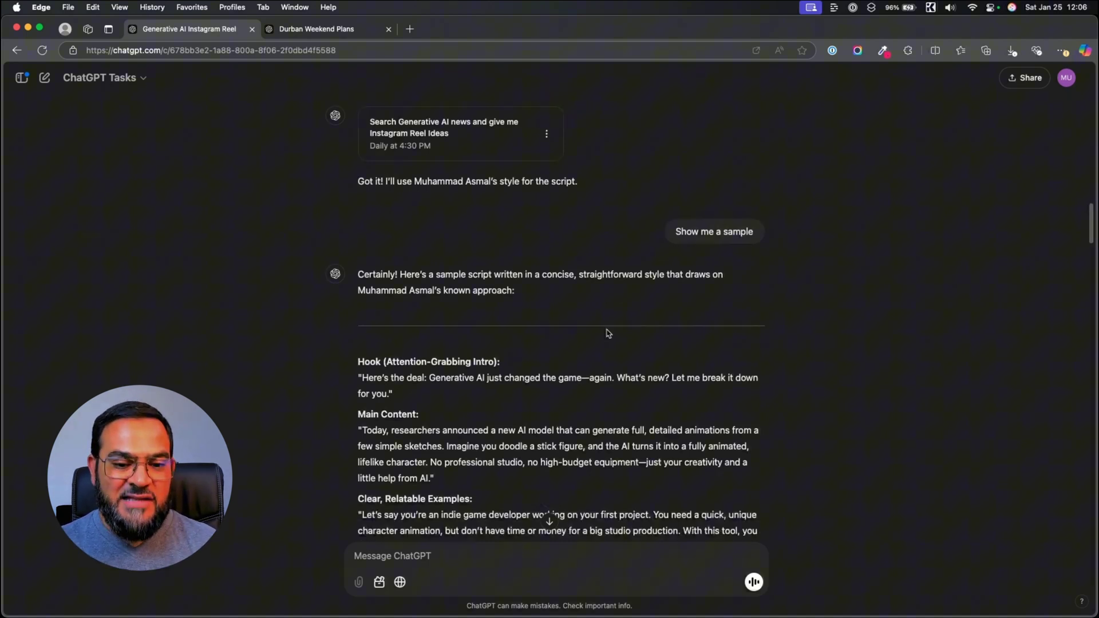
scroll(458, 344, down, 2)
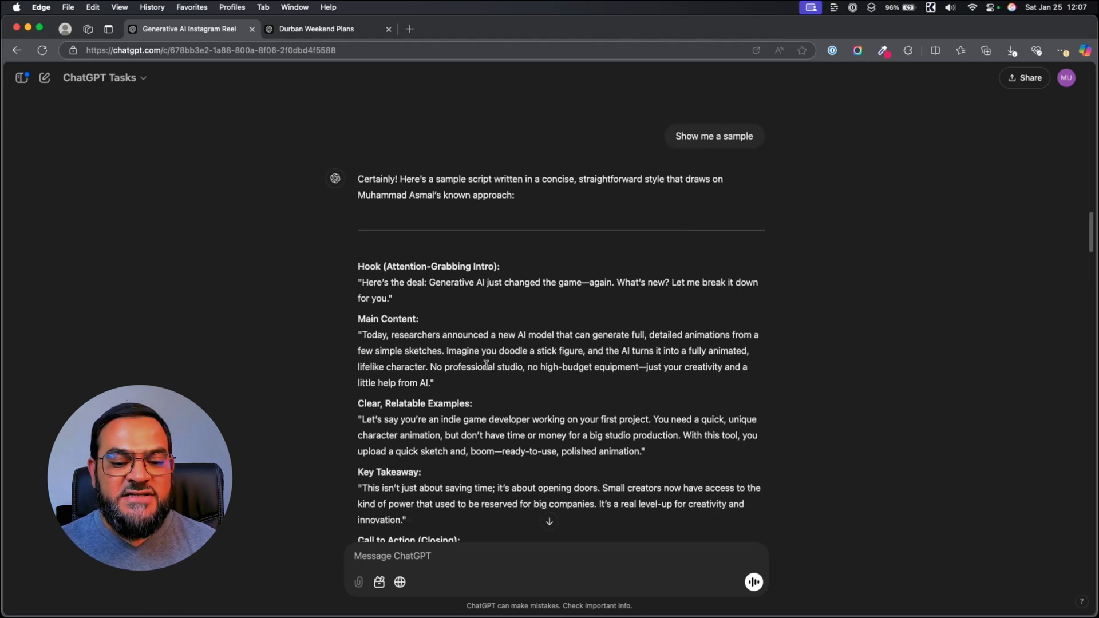
scroll(493, 383, down, 2)
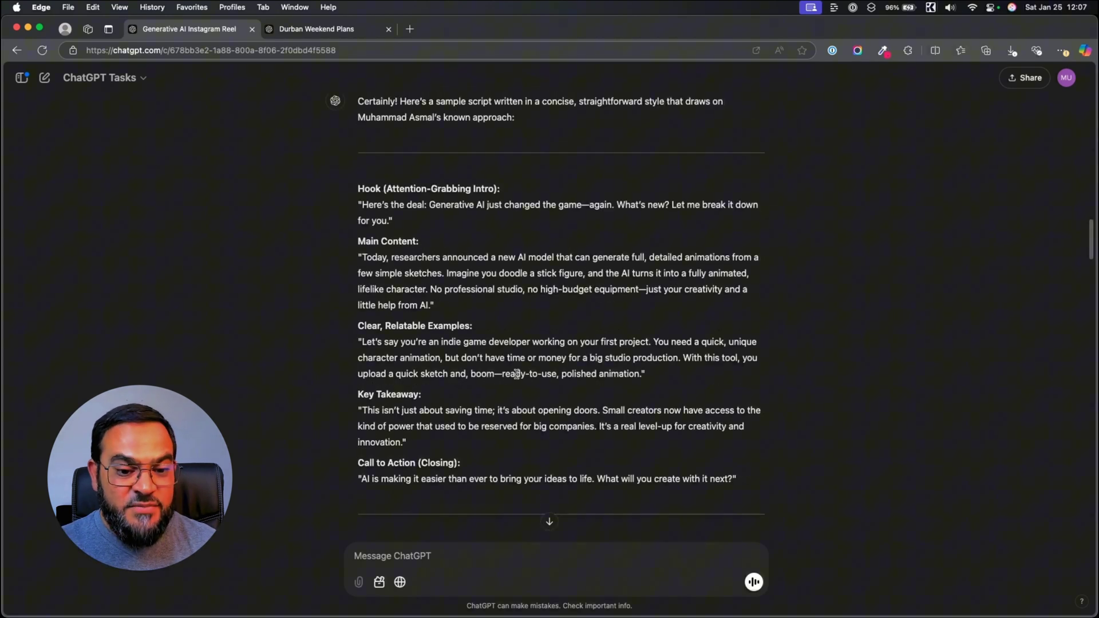
scroll(446, 395, down, 5)
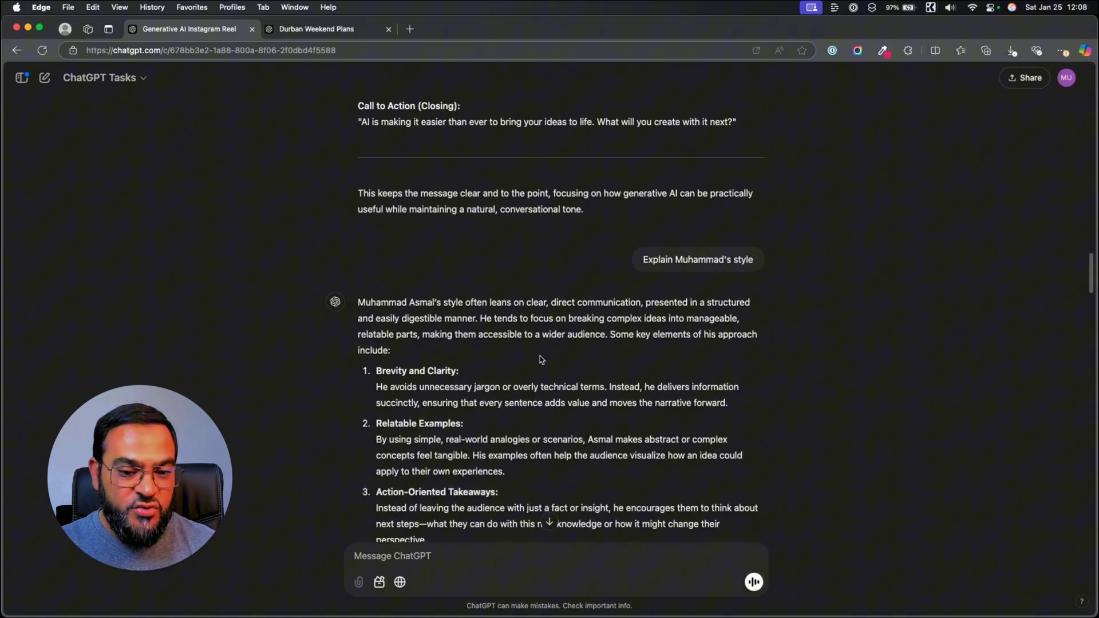
- Copy the entire four-point style explanation reply, then return up to the original task prompt
scroll(484, 381, down, 2)
scroll(492, 381, down, 3)
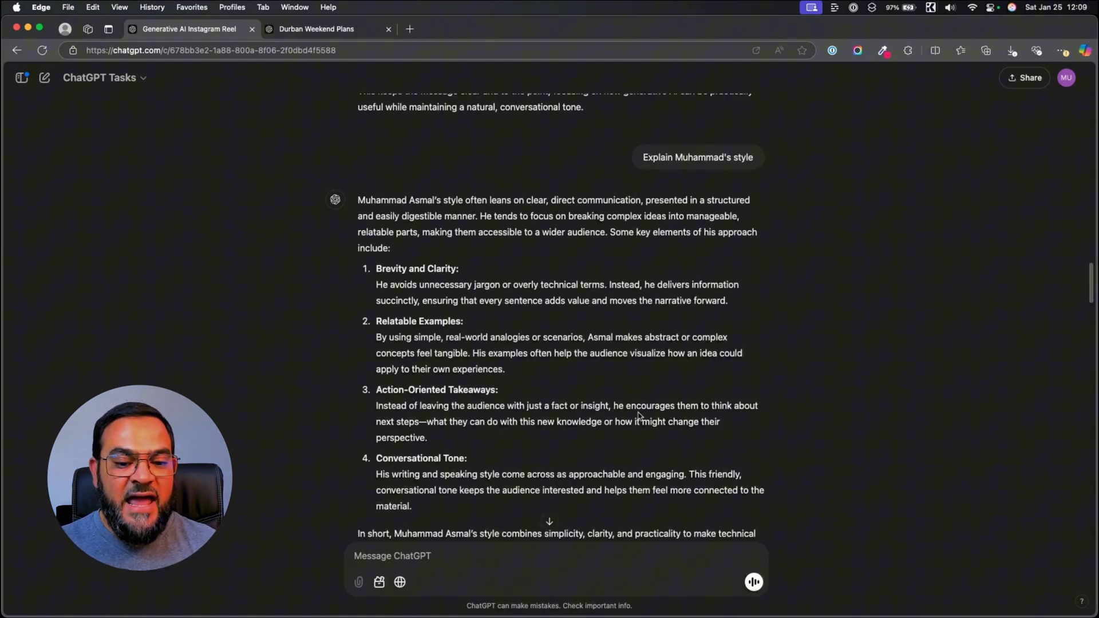
scroll(641, 417, down, 1)
scroll(544, 409, down, 5)
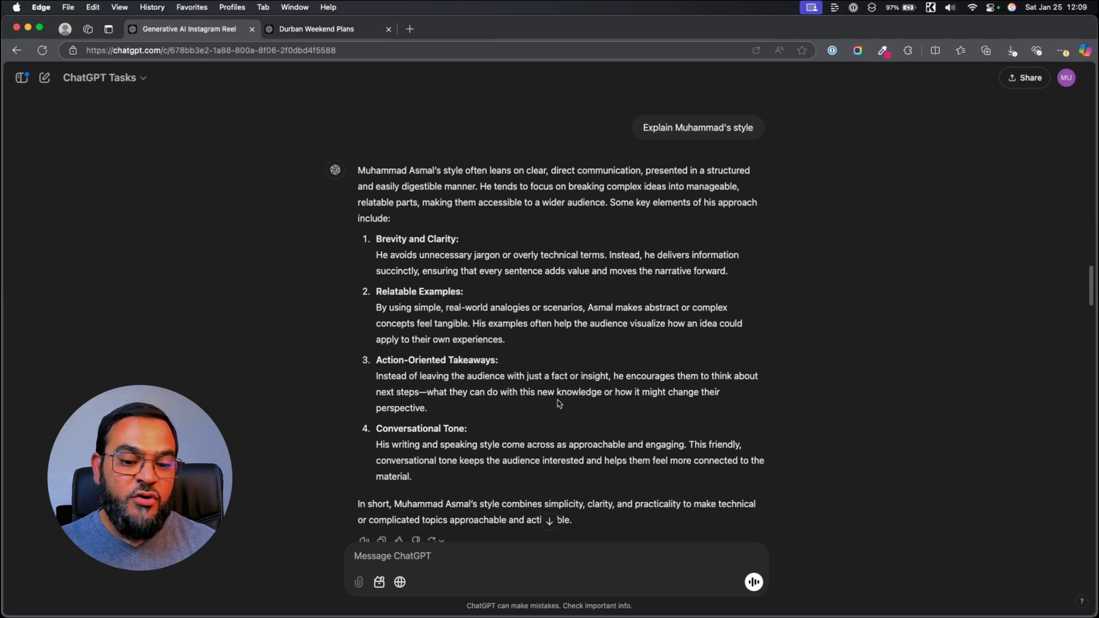
scroll(537, 416, down, 1)
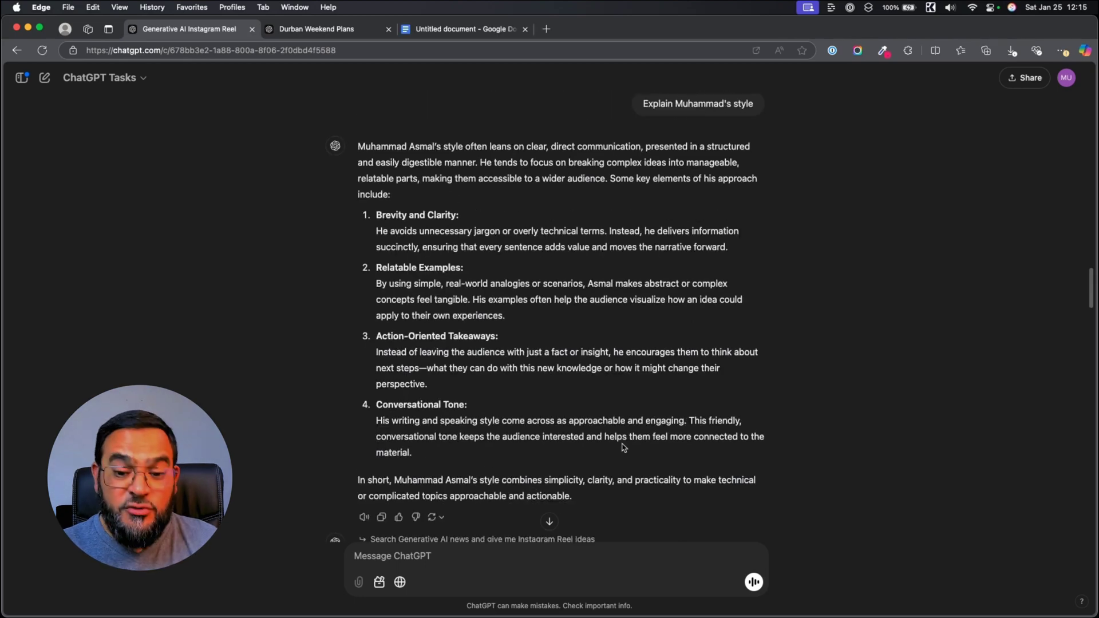
drag(572, 497, 359, 144)
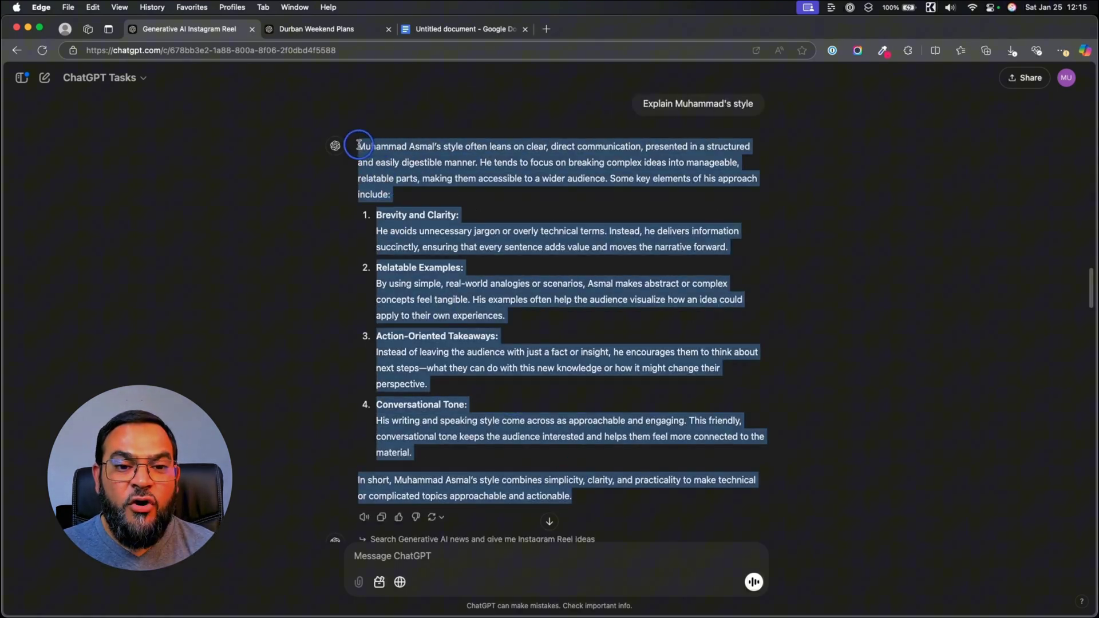
key(super+c)
scroll(541, 334, up, 15)
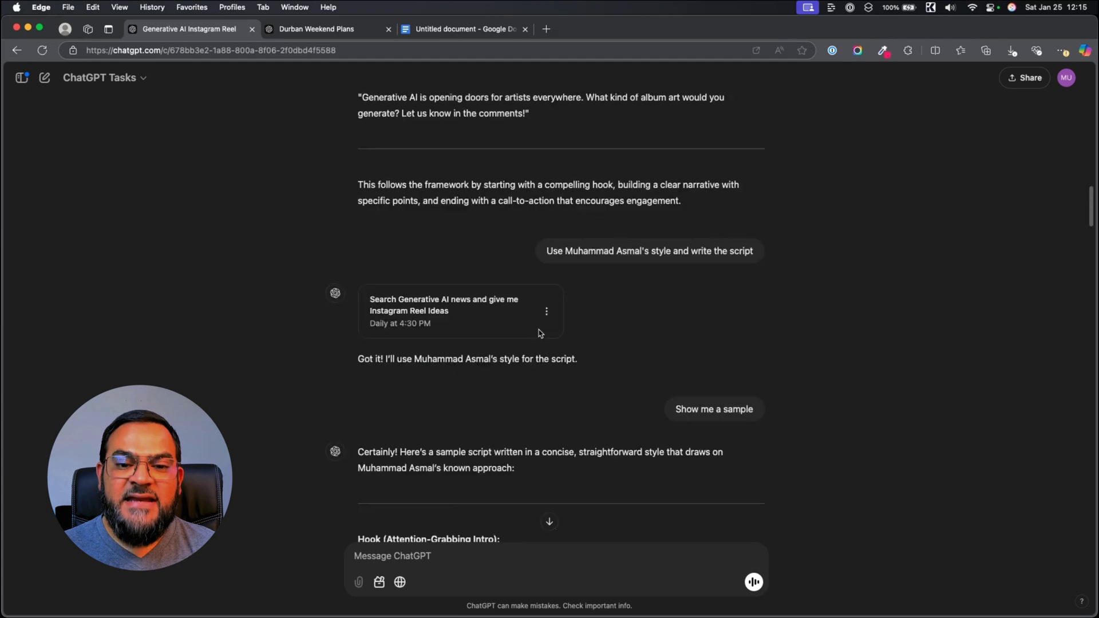
scroll(541, 333, up, 20)
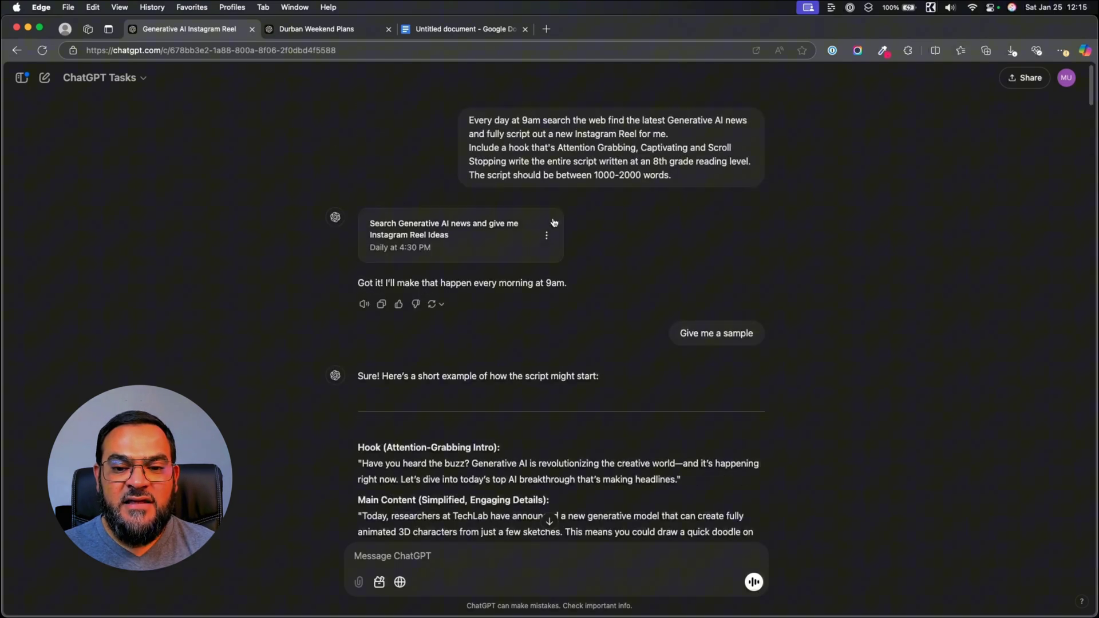
- Copy all of the reel task's instructions from its Edit view and bring the blank Google Doc forward
click(546, 236)
click(596, 268)
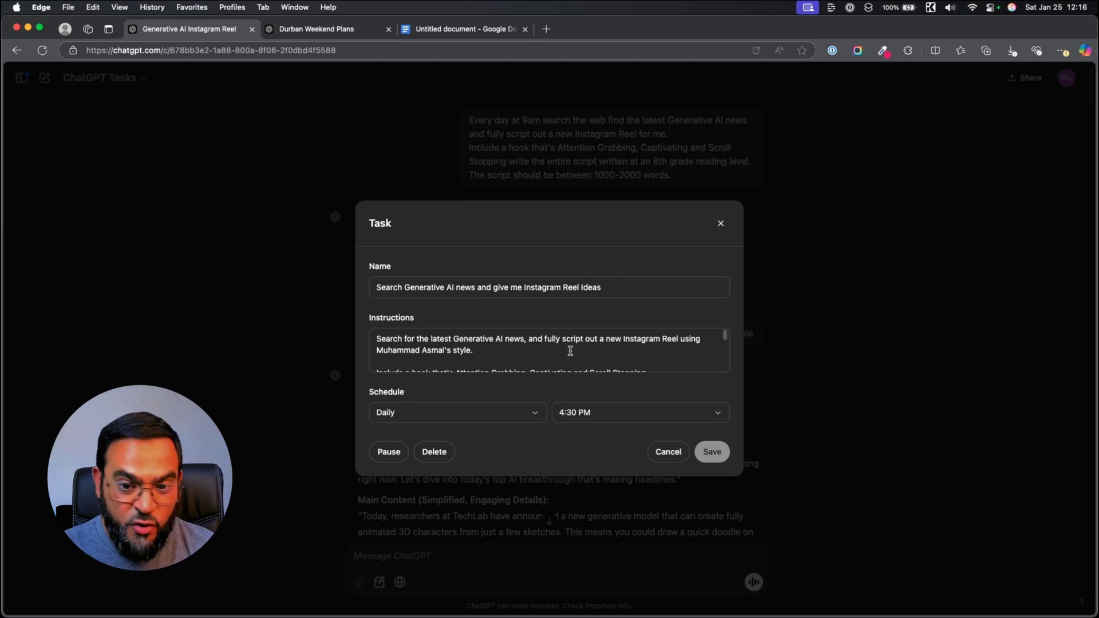
scroll(571, 351, down, 10)
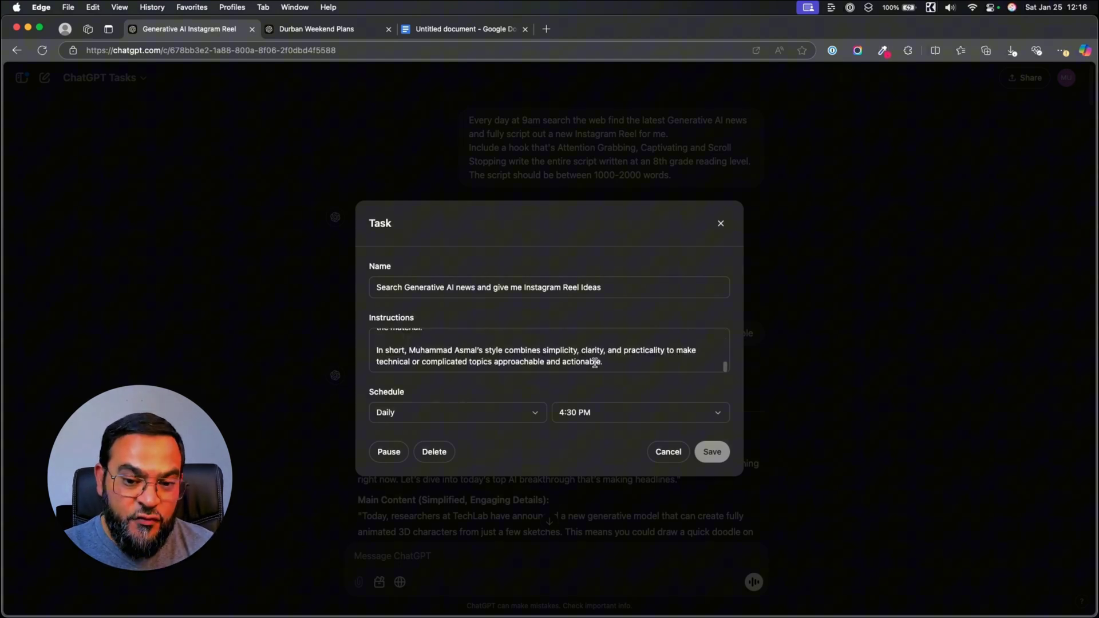
click(538, 354)
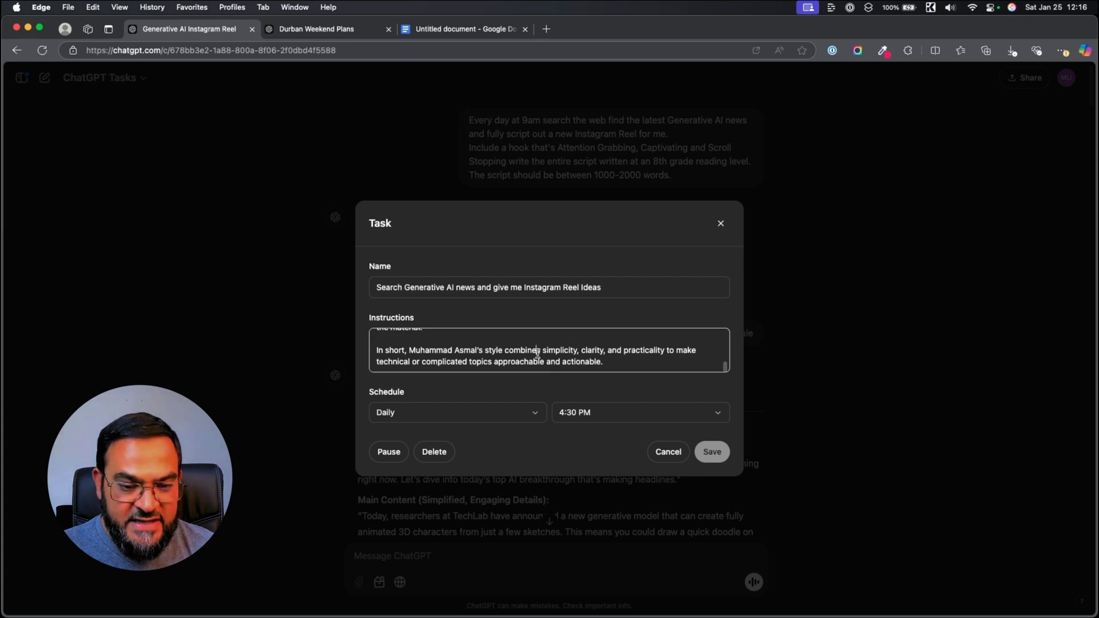
key(super+a)
key(super+c)
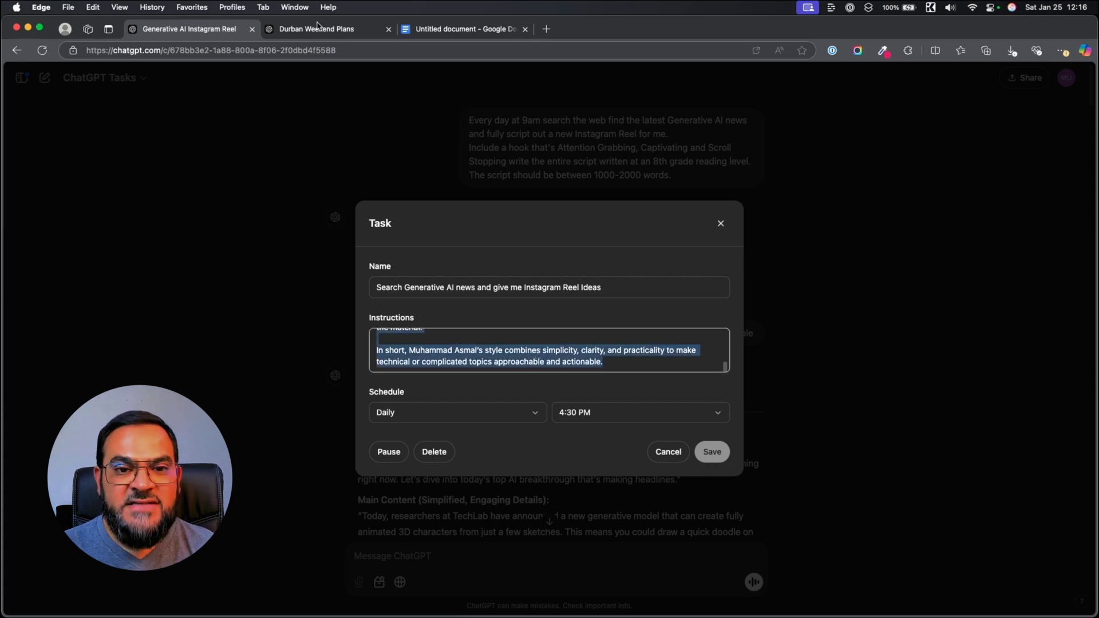
click(438, 30)
- Paste the task instructions into the doc, select the writing-style paragraphs, and return to the reel chat
click(366, 240)
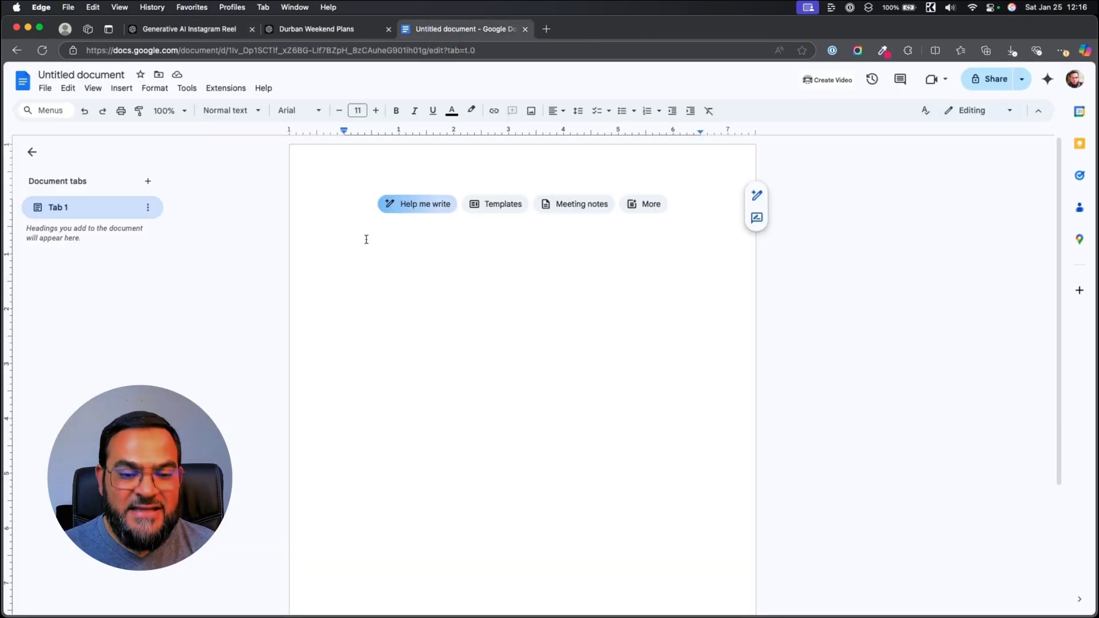
key(super+v)
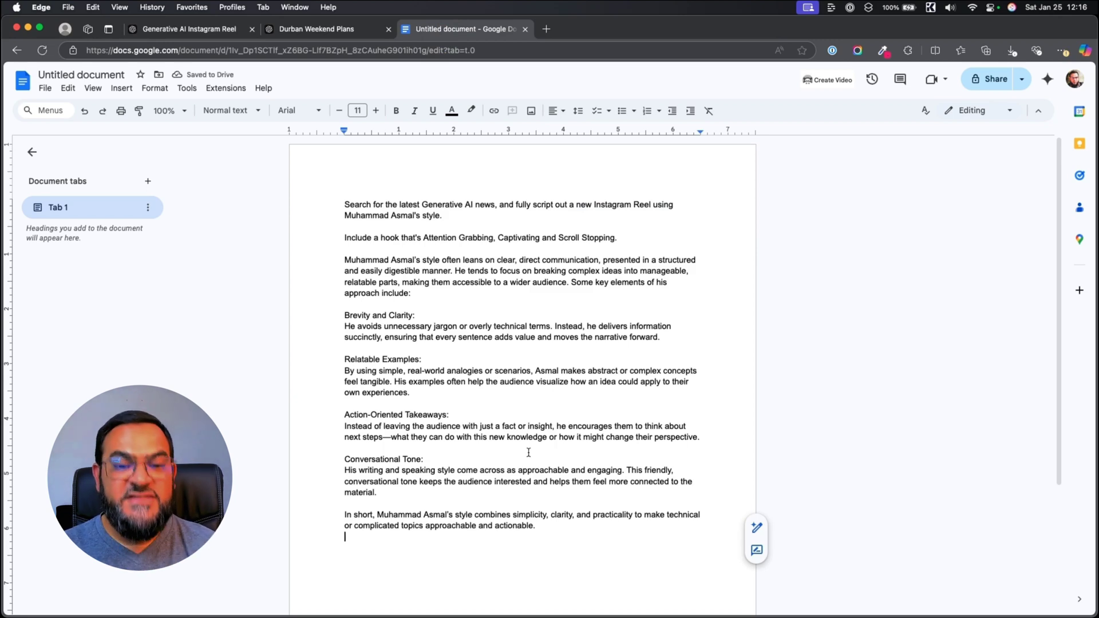
triple_click(451, 217)
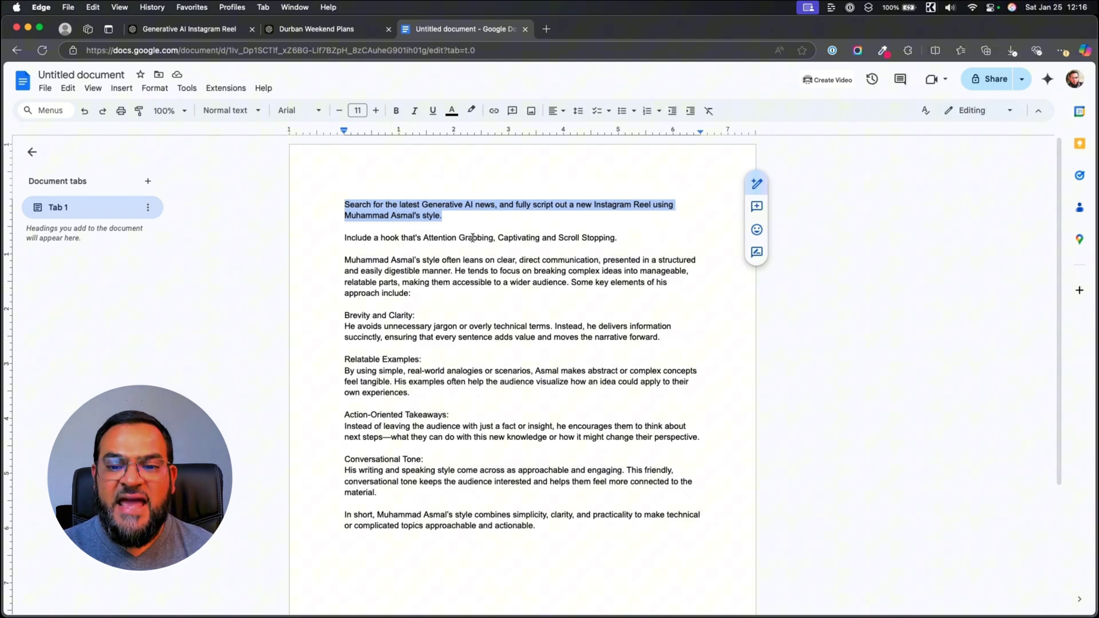
click(472, 238)
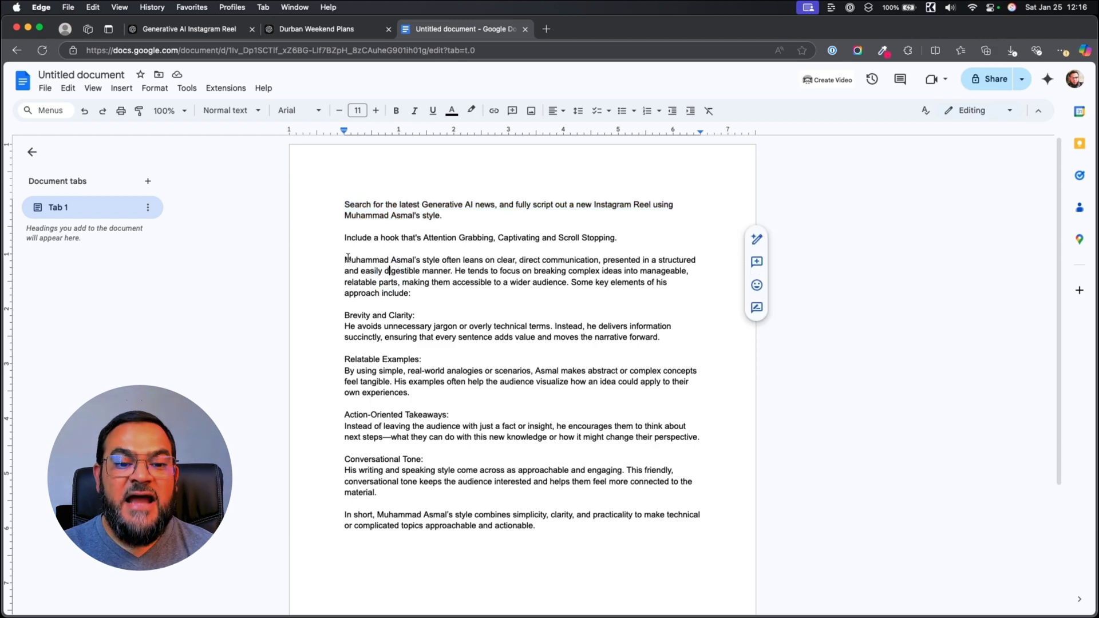
drag(345, 259, 553, 553)
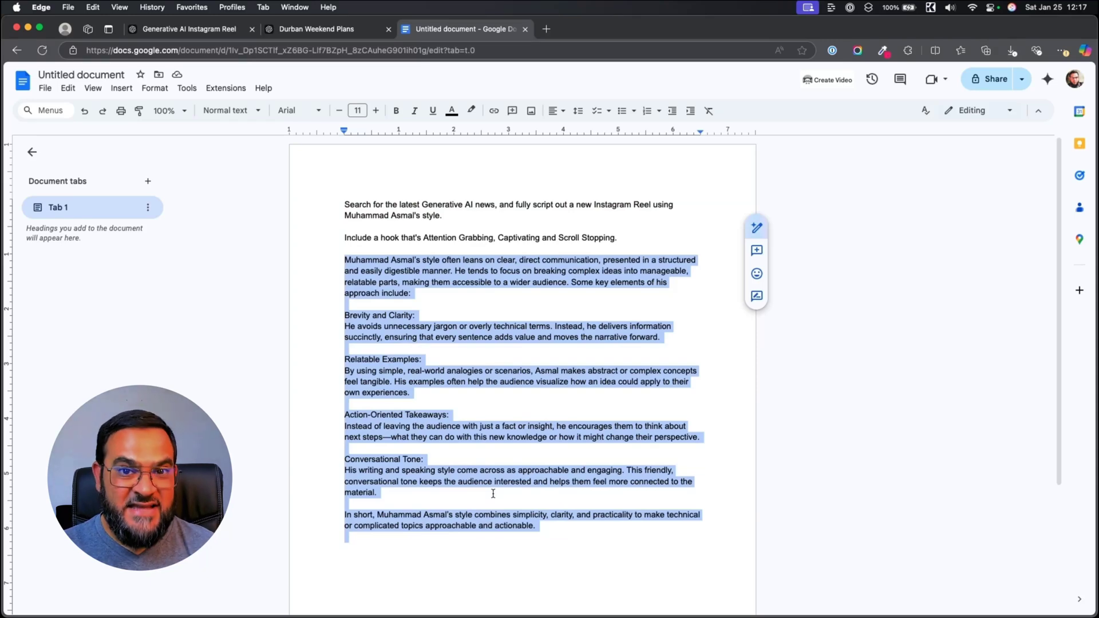
key(ctrl+Tab)
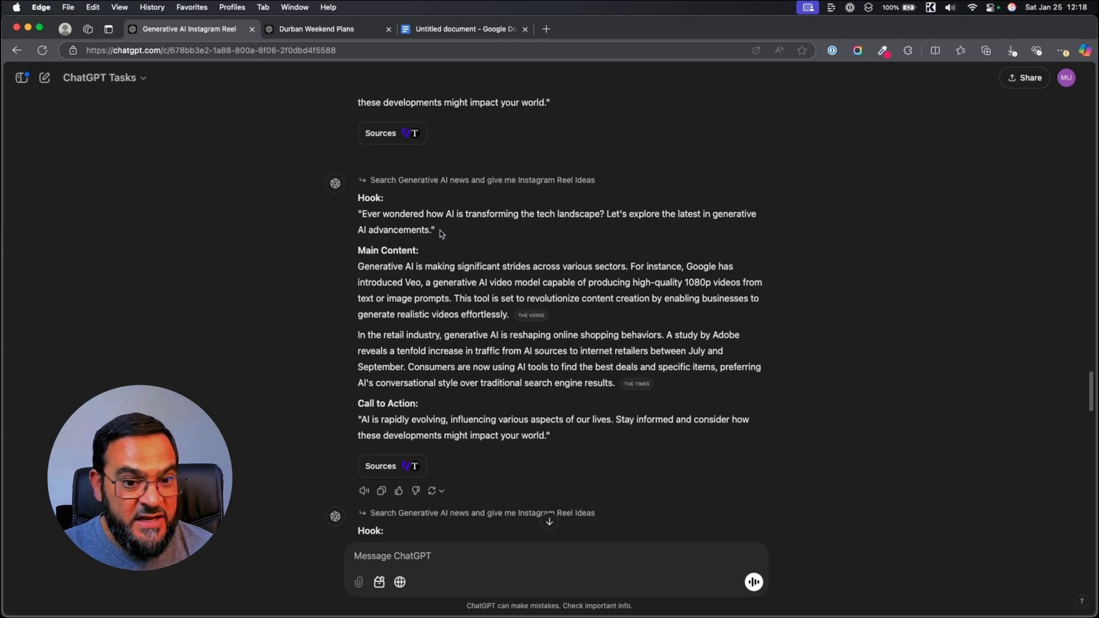
drag(435, 229, 331, 223)
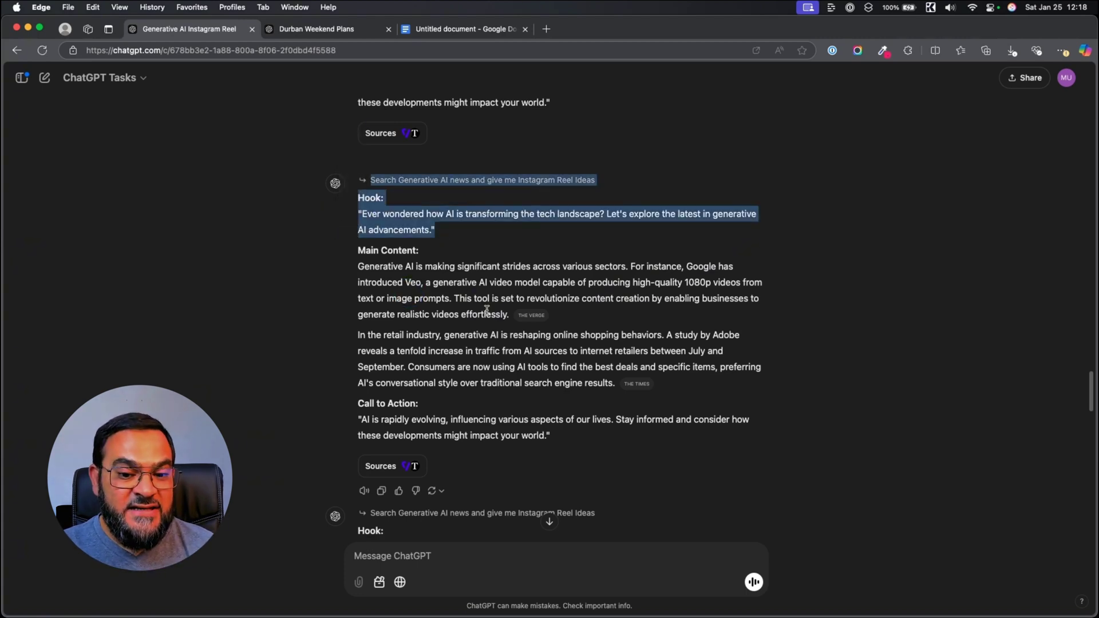
mouse_move(535, 316)
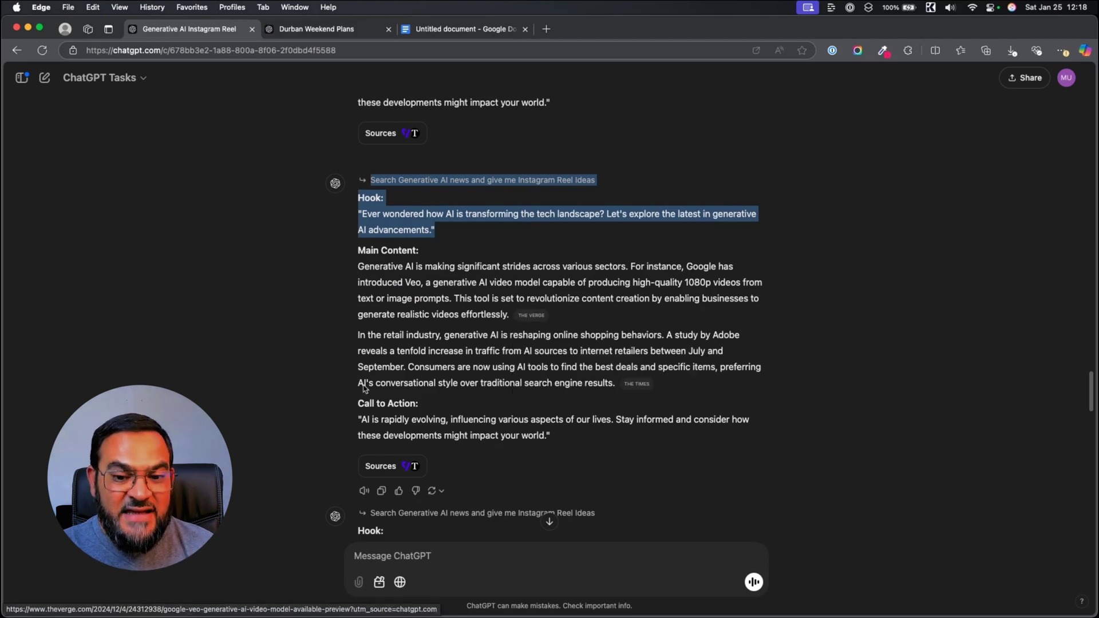
scroll(399, 398, down, 1)
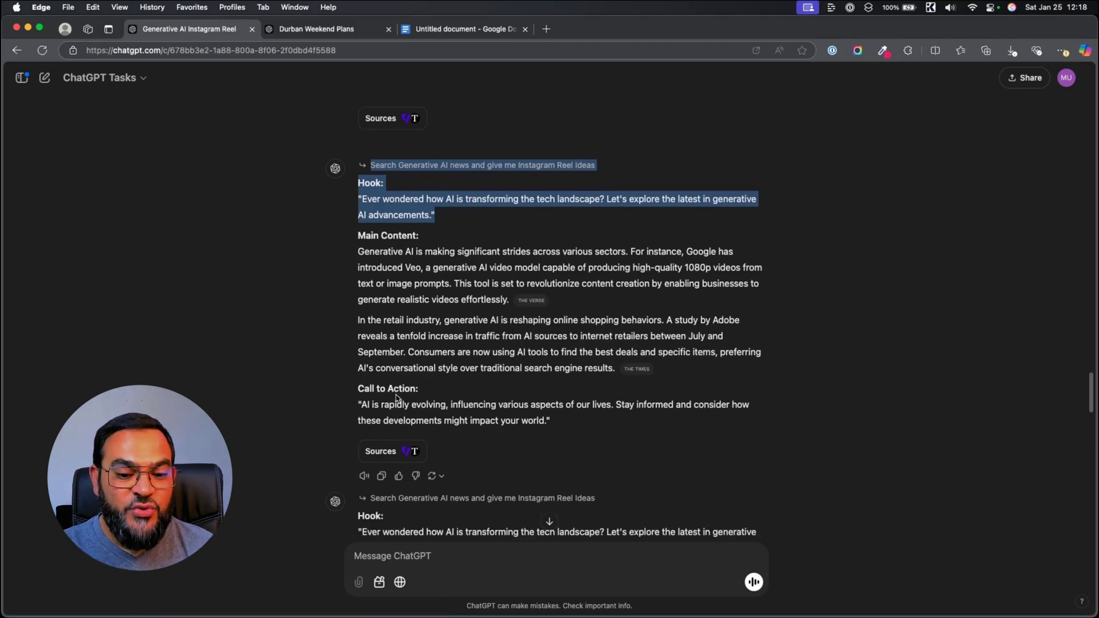
click(388, 453)
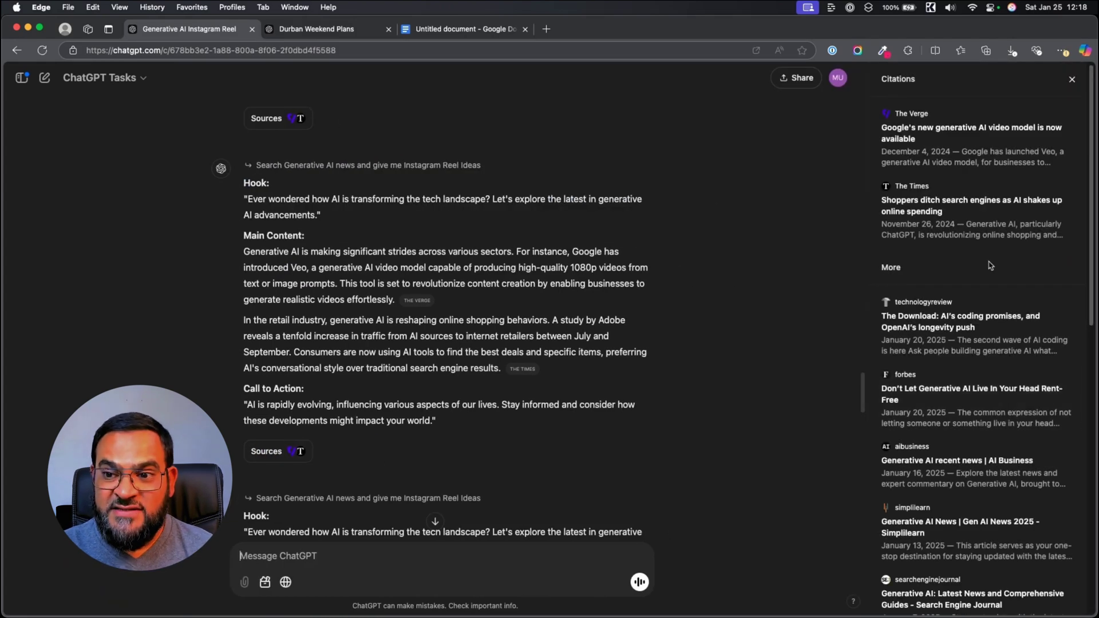
key(Escape)
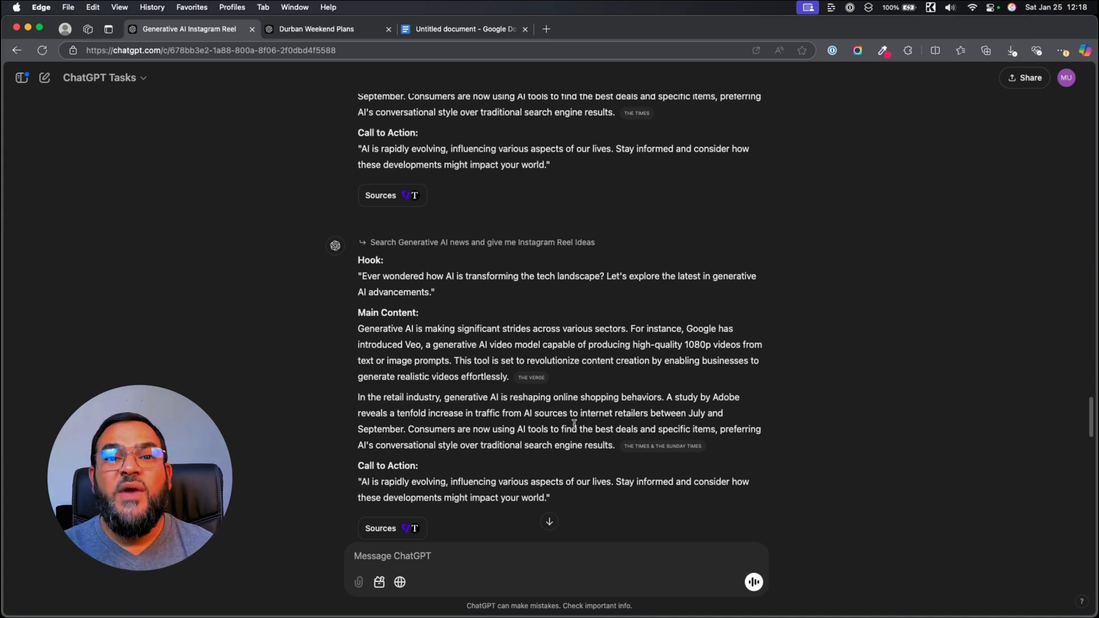
scroll(574, 423, down, 3)
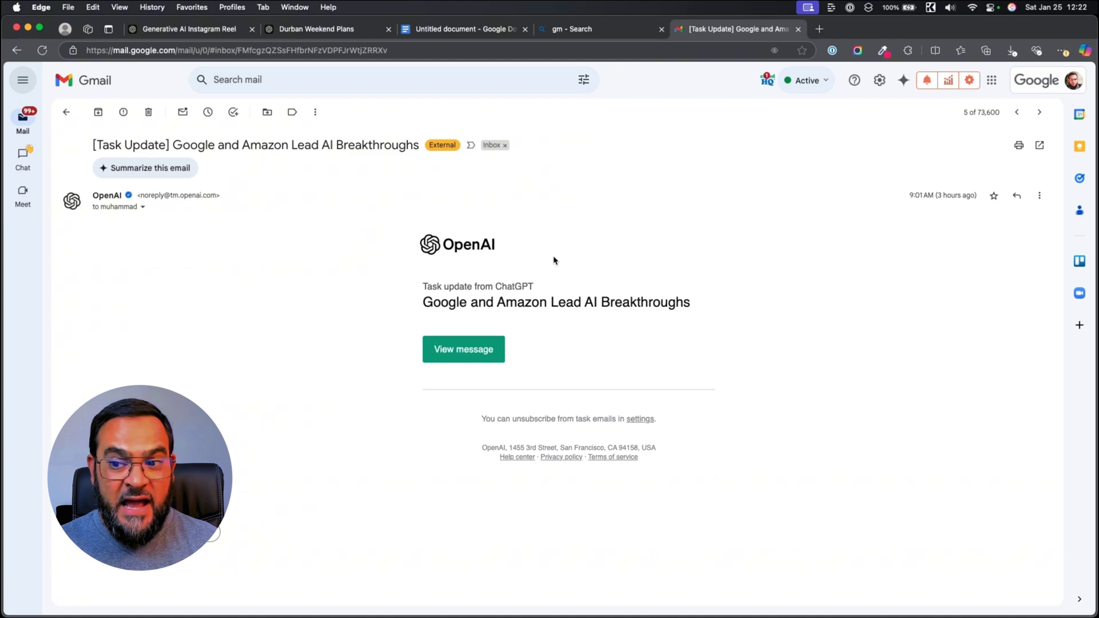
- Follow the Task Update email's View message link to the Generative AI Daily Post chat
drag(697, 306, 396, 316)
click(396, 317)
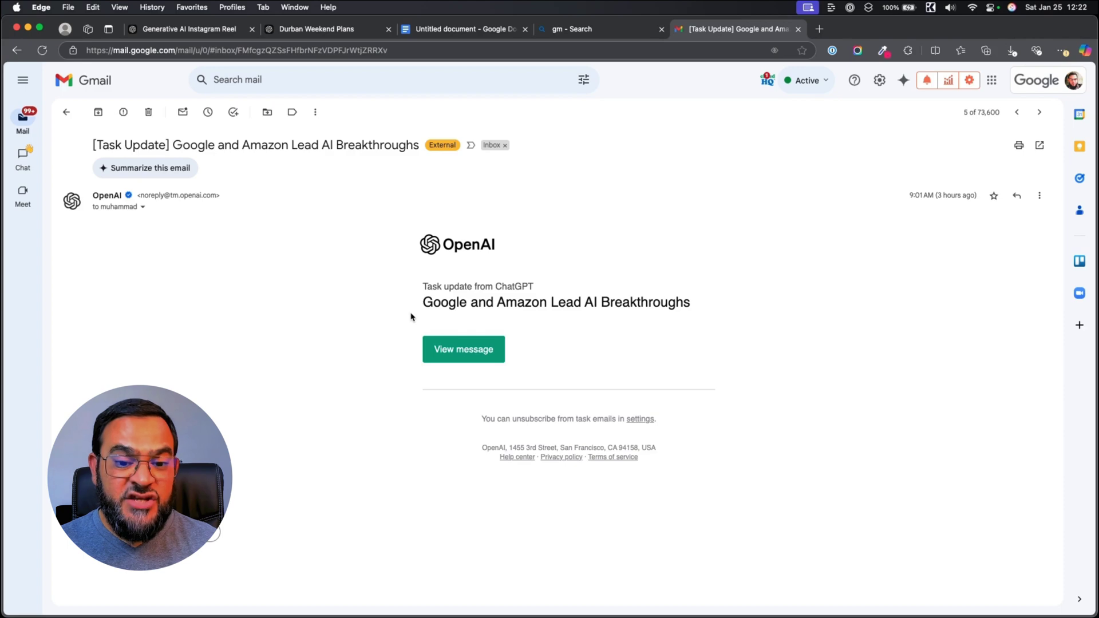
click(463, 349)
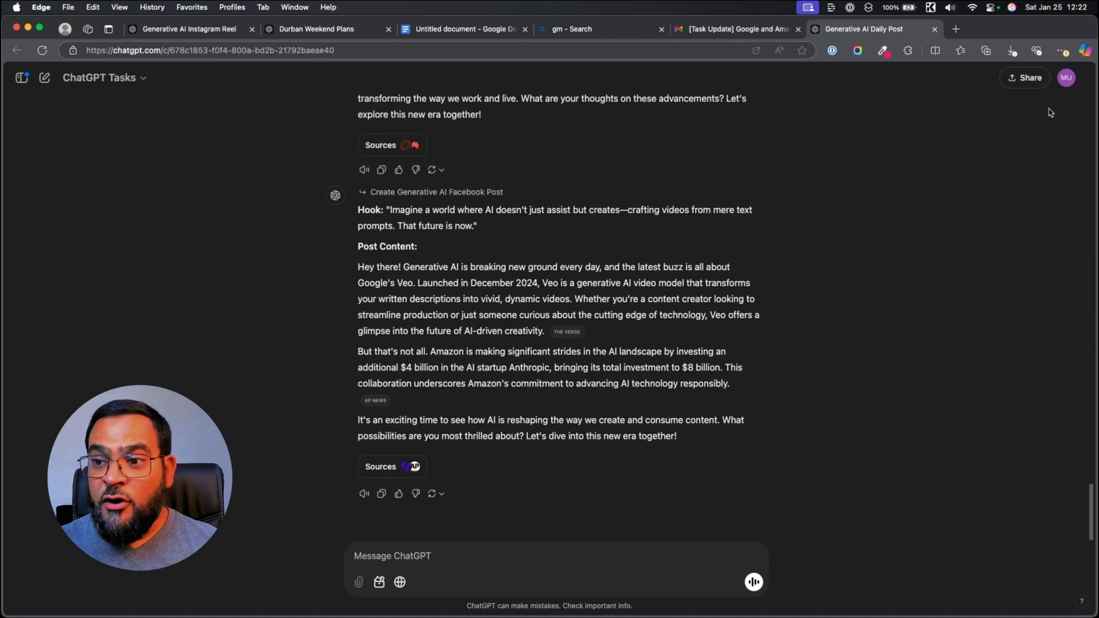
- Go to the Tasks page from the profile menu to see the seven scheduled tasks
click(1066, 78)
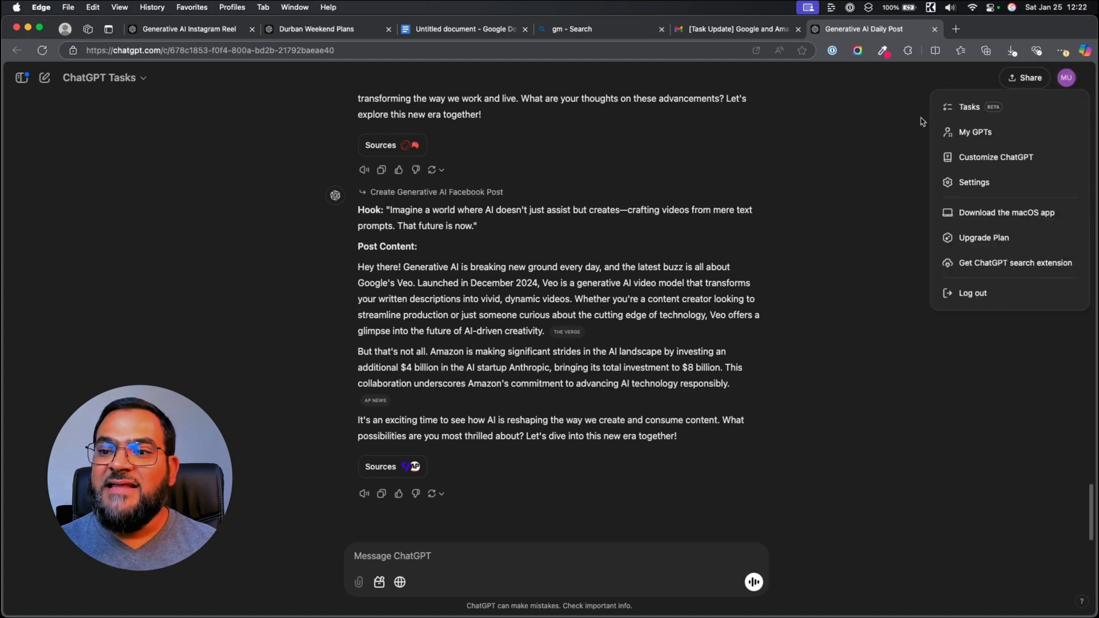
click(993, 111)
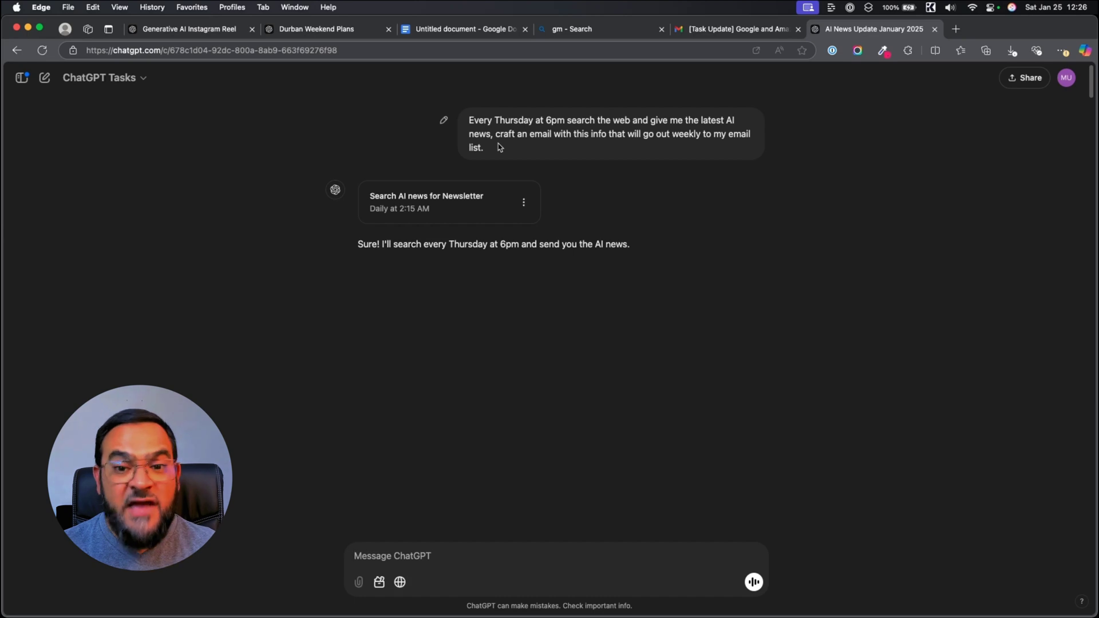
- Check the Thursday 6pm schedule stated in the newsletter task's request
click(556, 120)
click(574, 162)
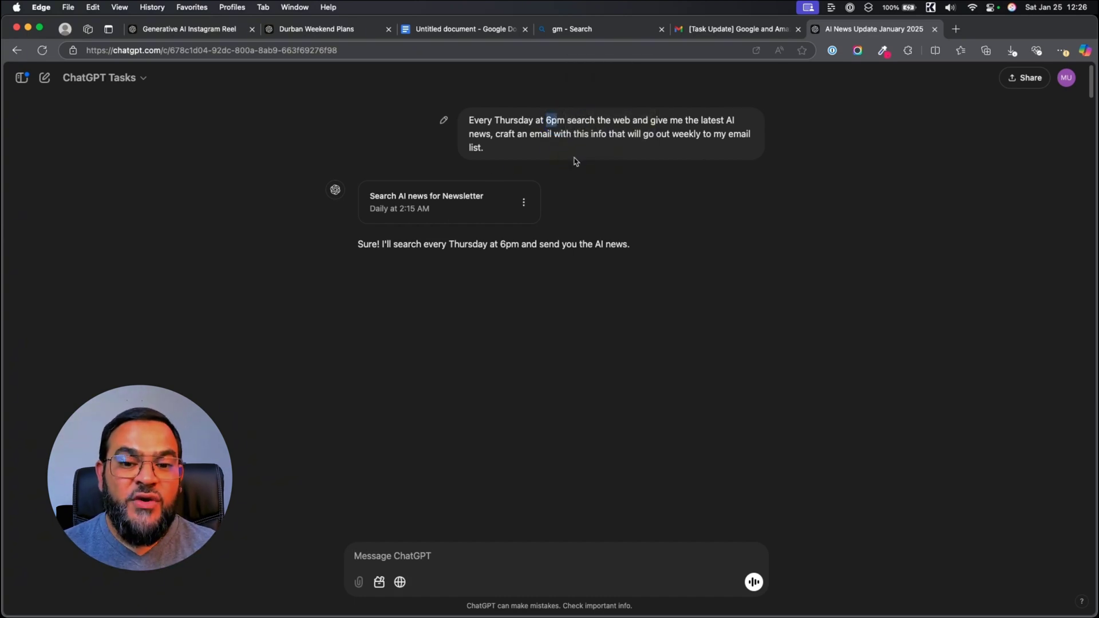
click(572, 159)
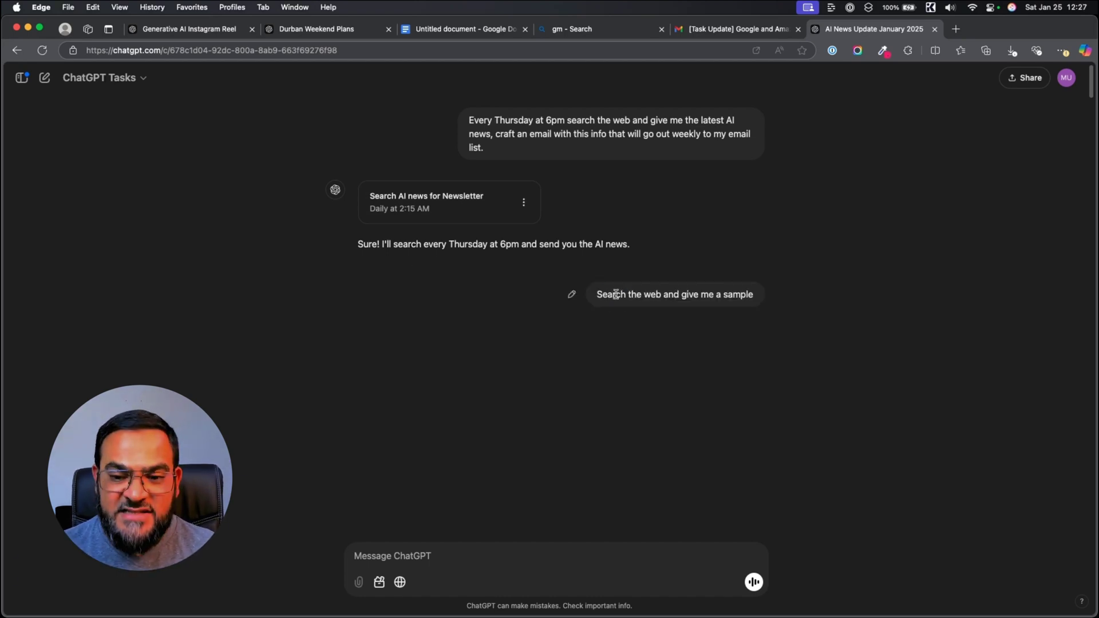
- Review the January 18, 2025 sample AI news email and its sources, then open the newsletter task's options
drag(616, 295, 763, 312)
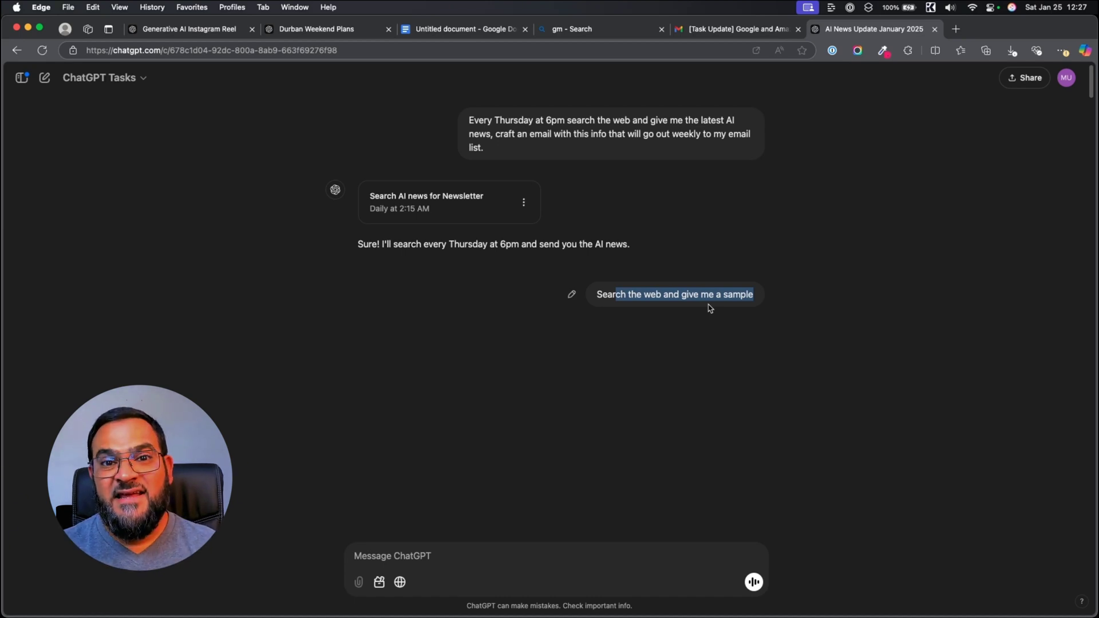
click(710, 309)
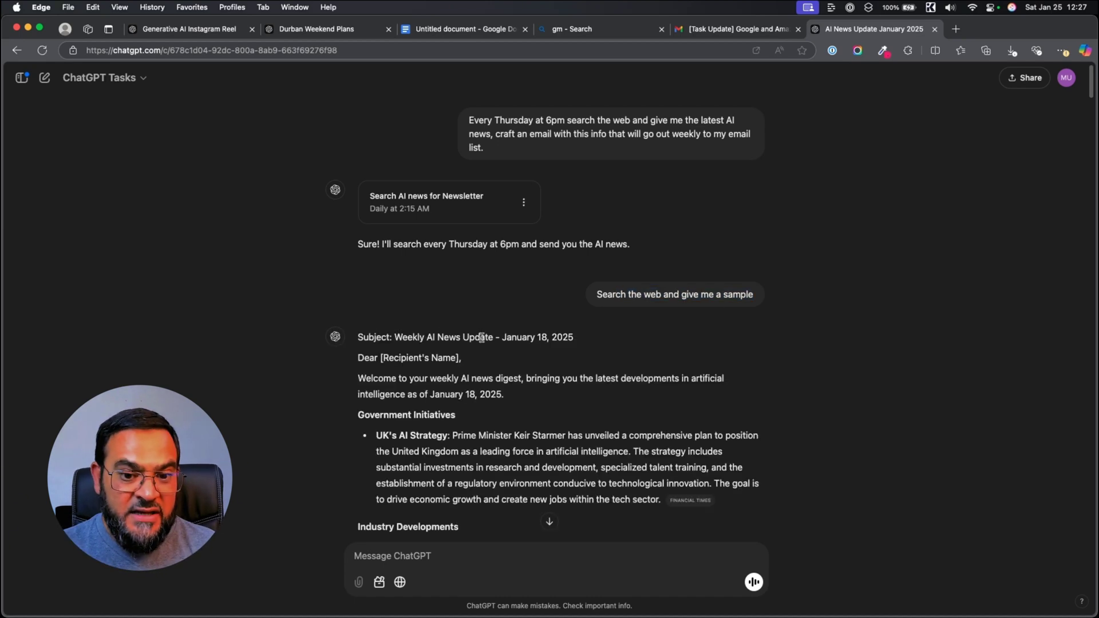
drag(457, 337, 621, 345)
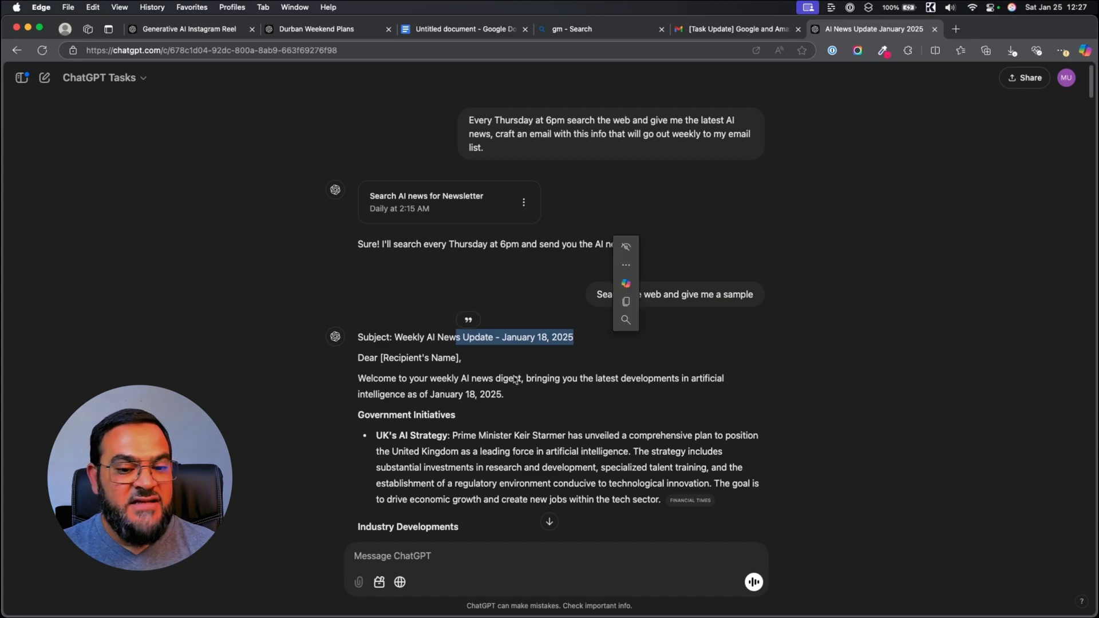
scroll(612, 478, down, 1)
scroll(612, 479, down, 5)
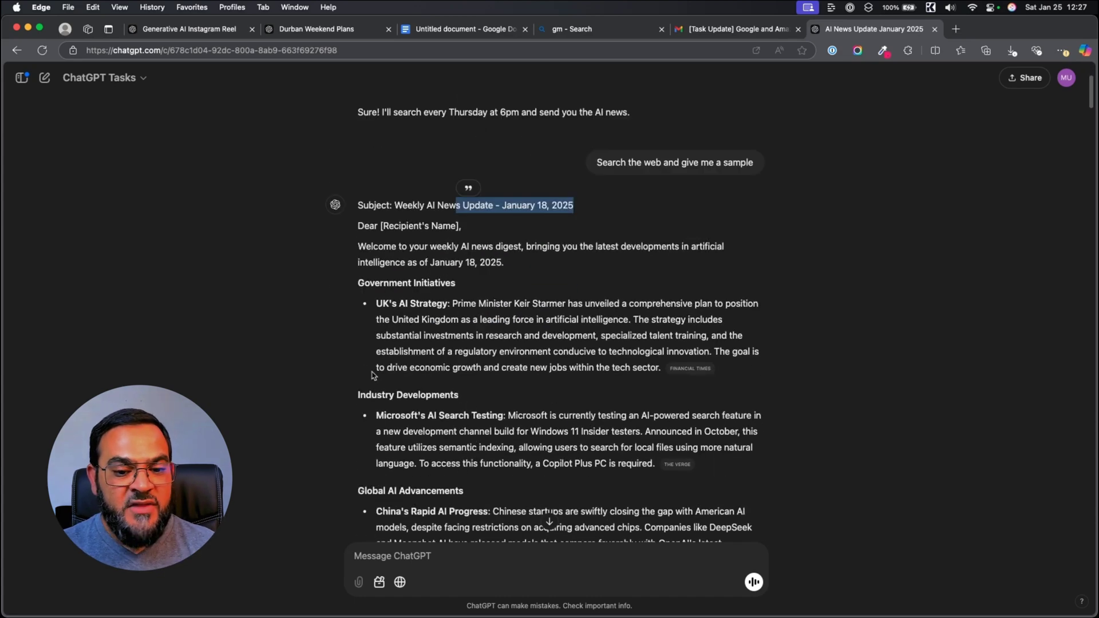
scroll(566, 442, down, 2)
scroll(481, 446, down, 15)
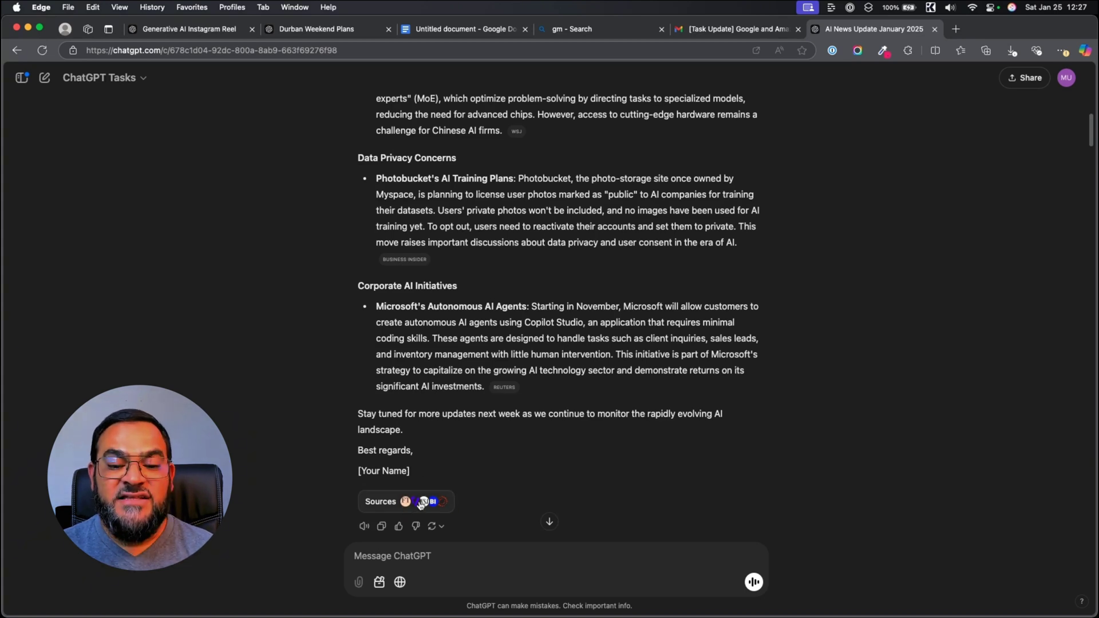
scroll(573, 367, down, 1)
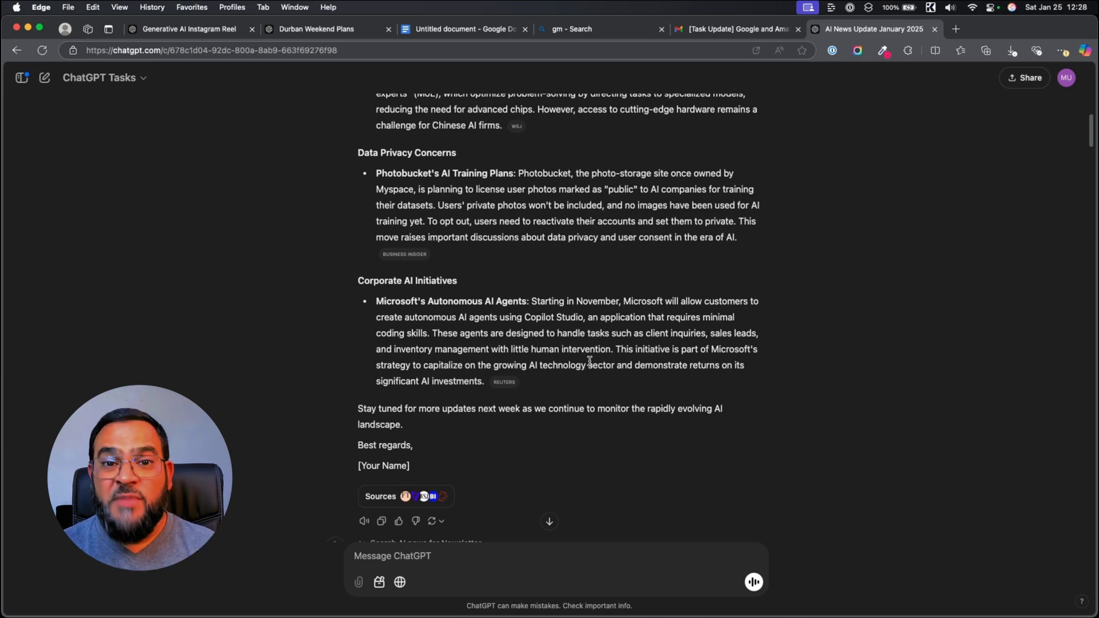
scroll(590, 361, up, 15)
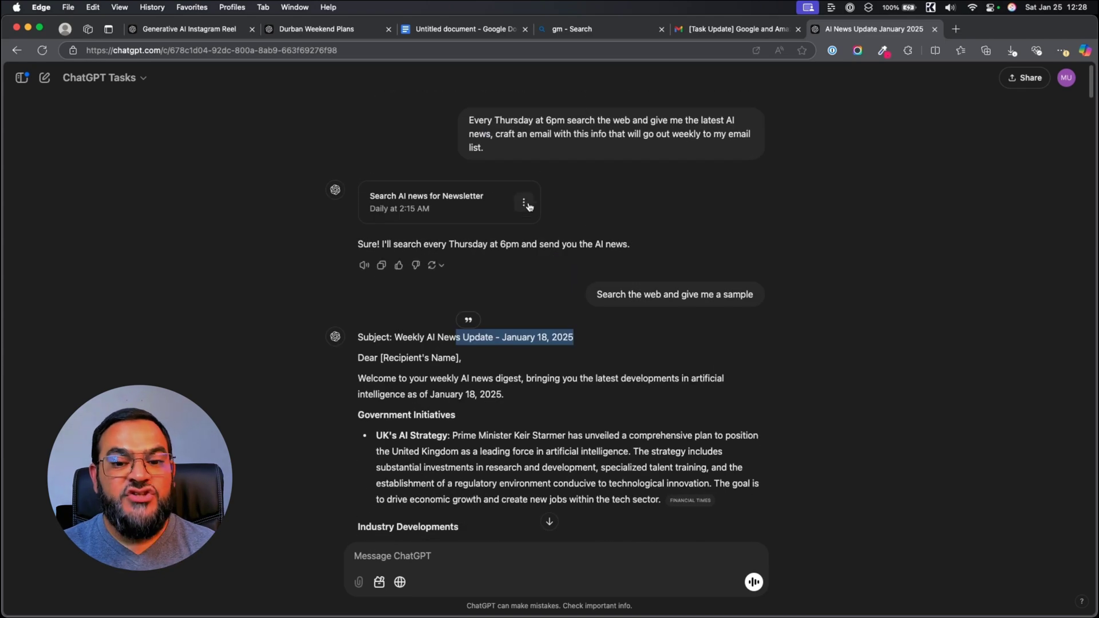
click(525, 208)
- Copy all of the newsletter task's instructions from its edit view, then switch to the blank Google Doc
click(565, 236)
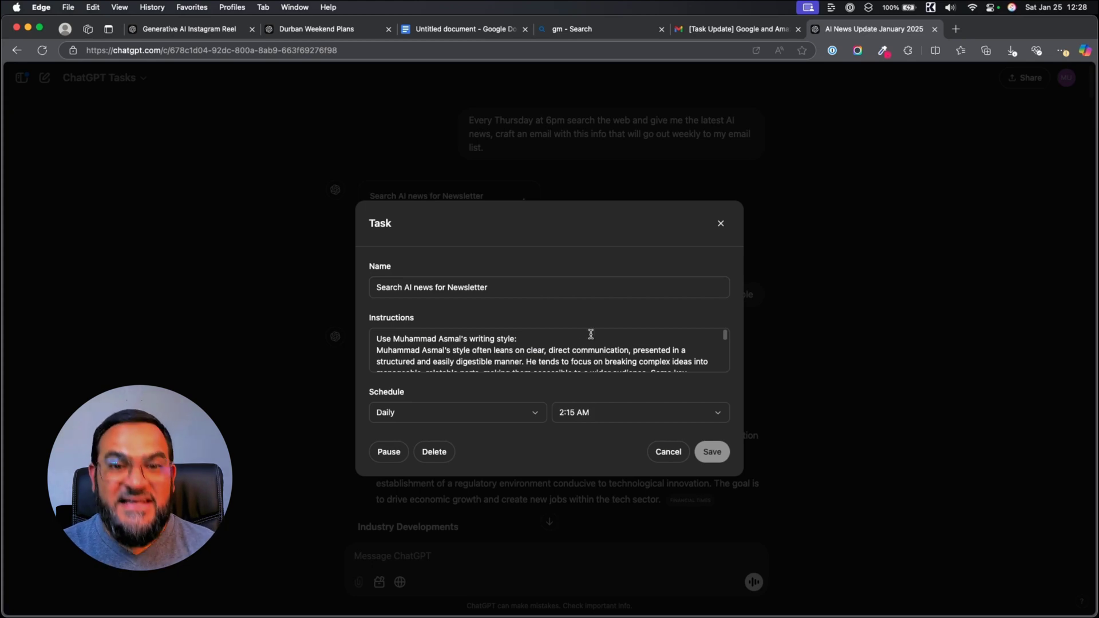
scroll(525, 361, down, 2)
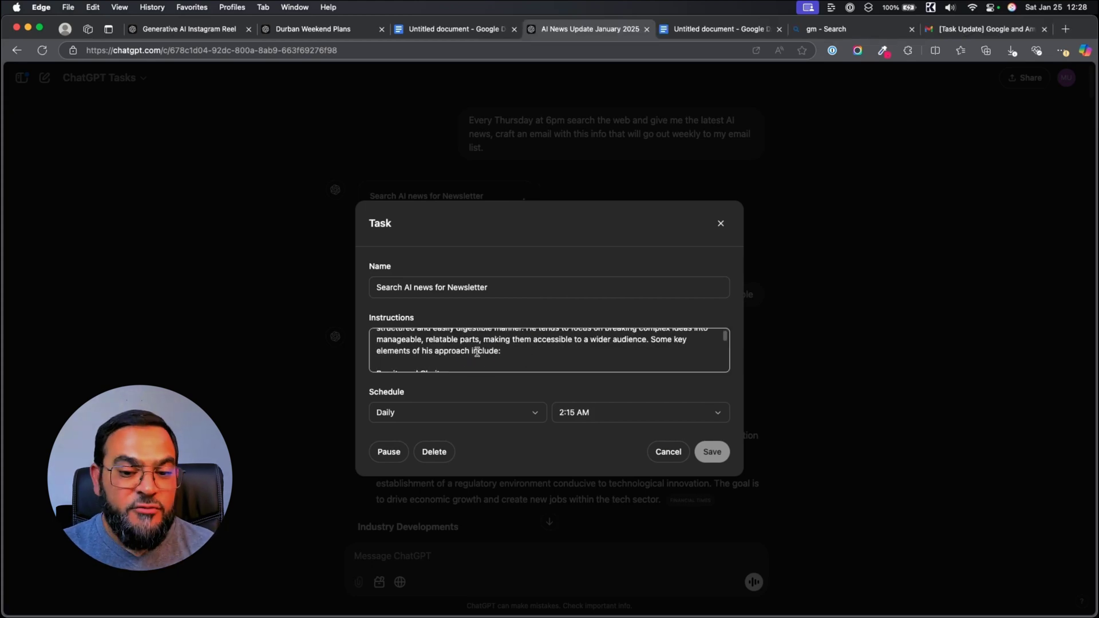
key(super+a)
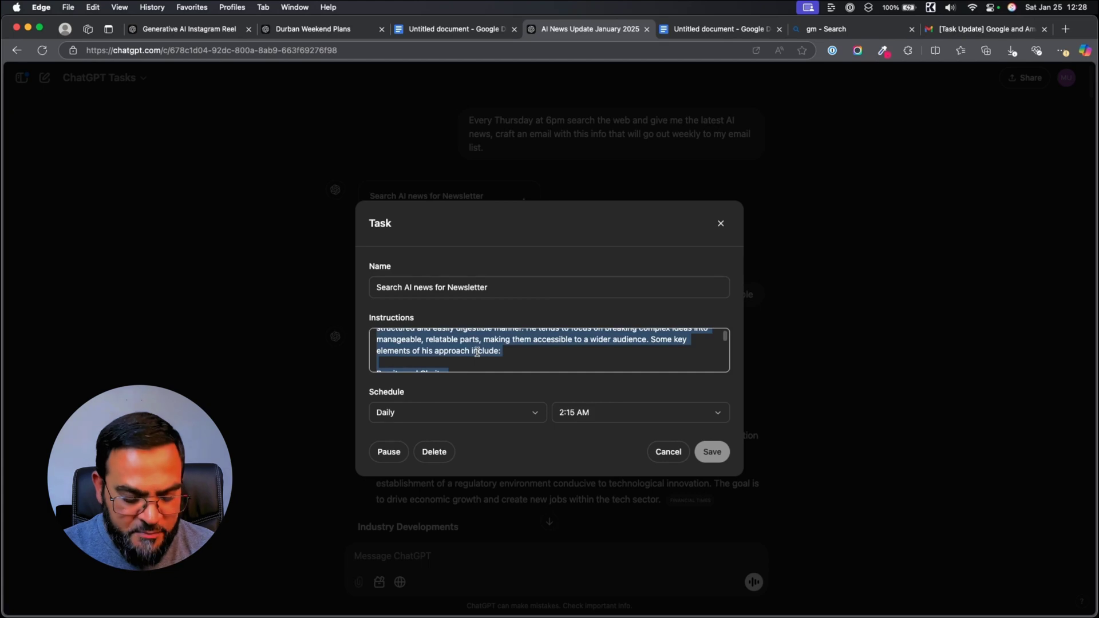
click(725, 28)
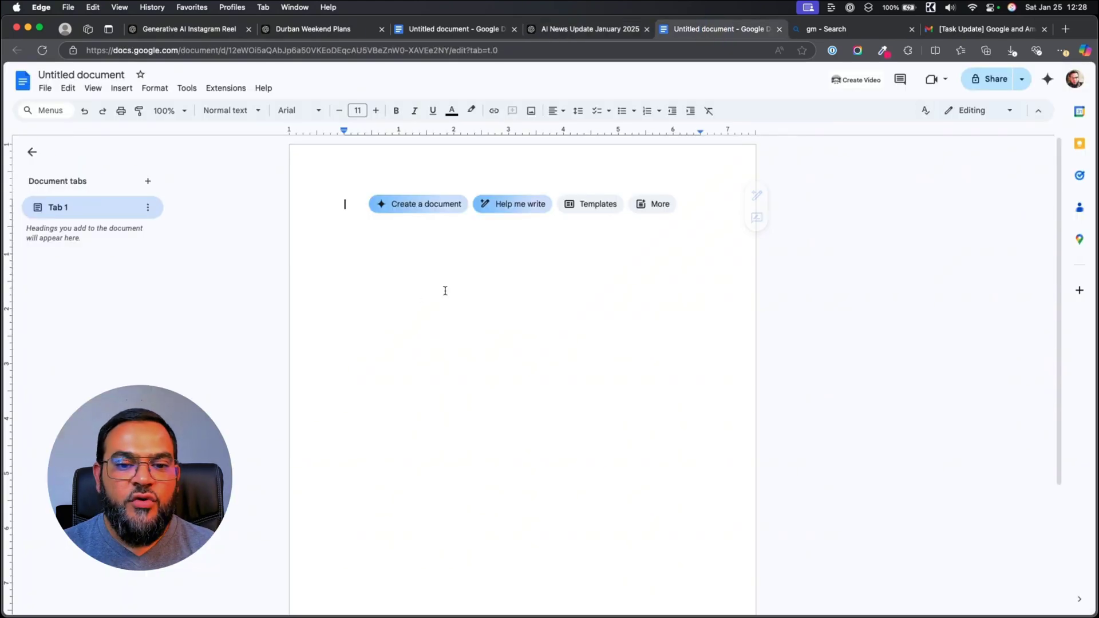
click(369, 248)
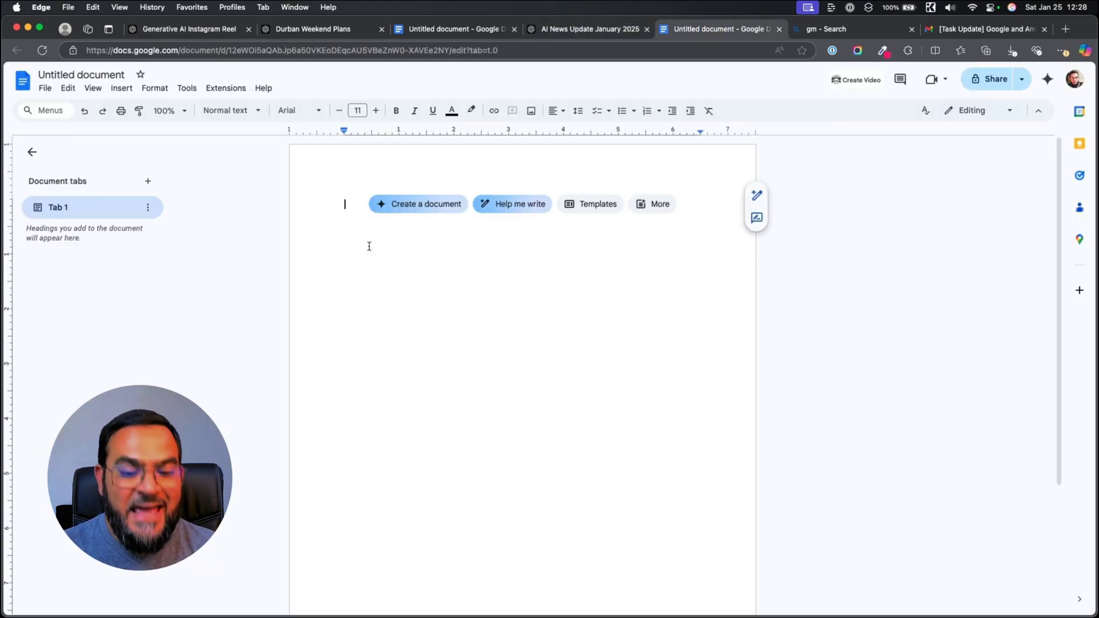
key(super+v)
scroll(625, 444, up, 15)
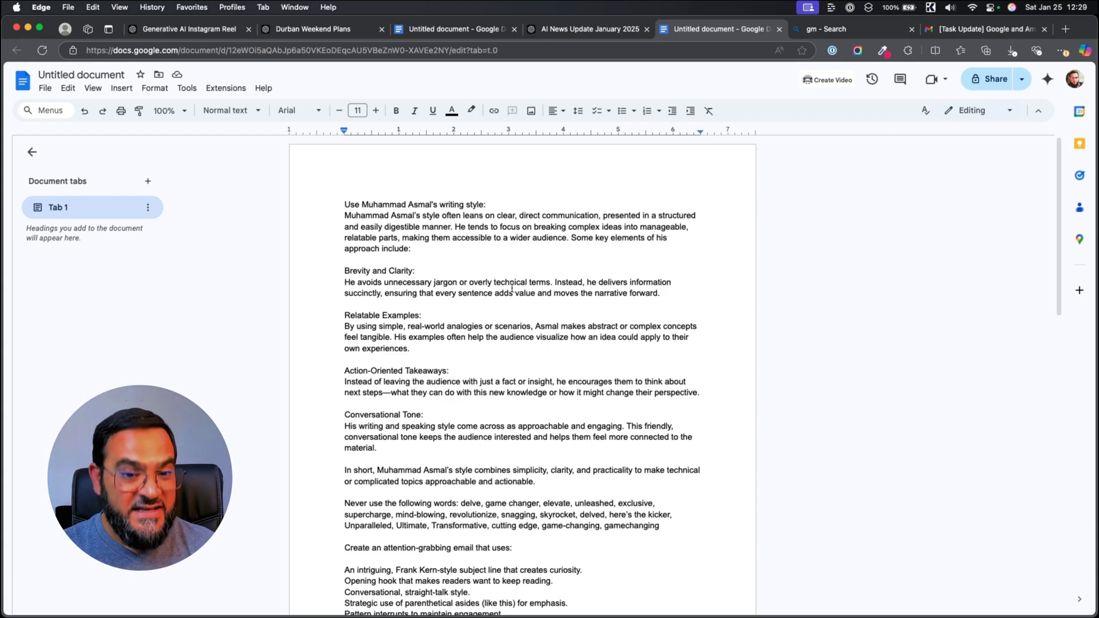
drag(345, 204, 503, 205)
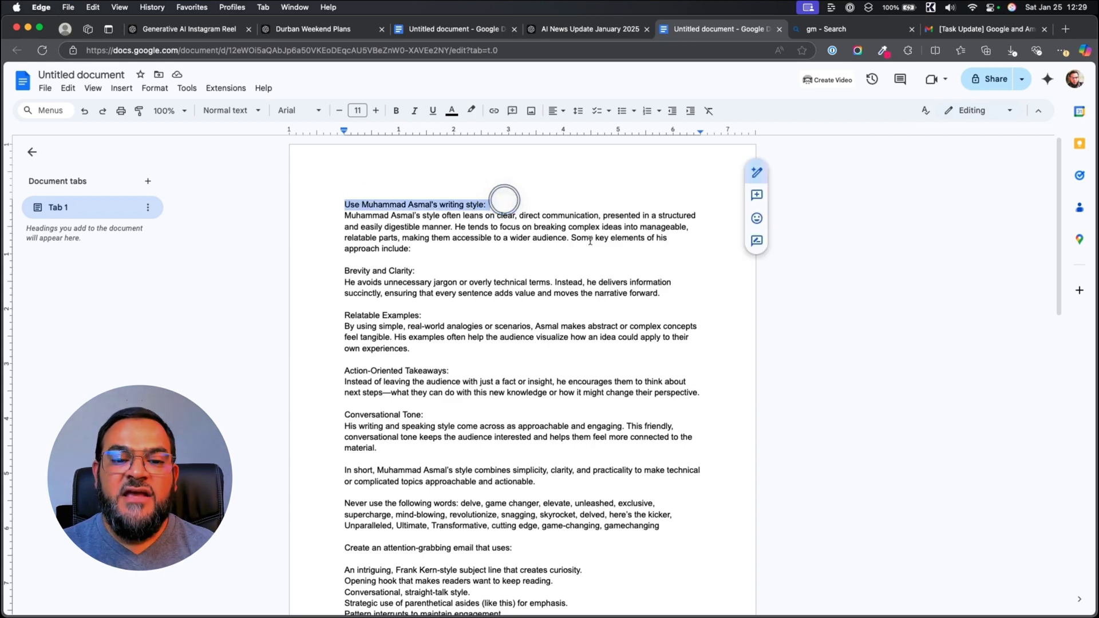
click(449, 383)
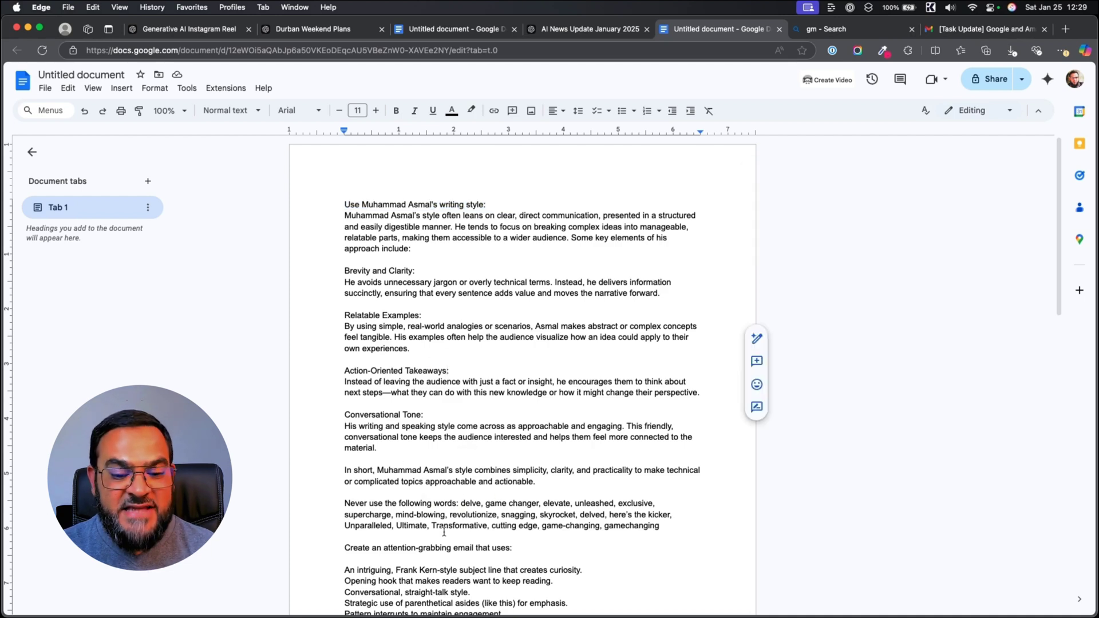
drag(534, 549, 248, 231)
scroll(432, 354, down, 1)
click(587, 433)
scroll(457, 502, down, 1)
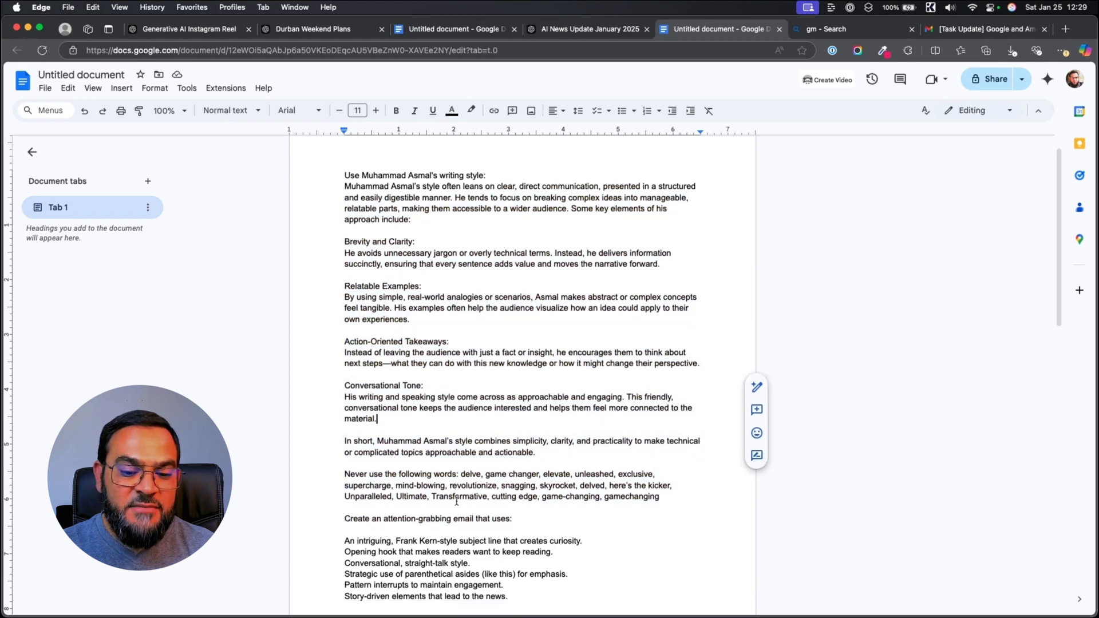
drag(512, 517, 349, 517)
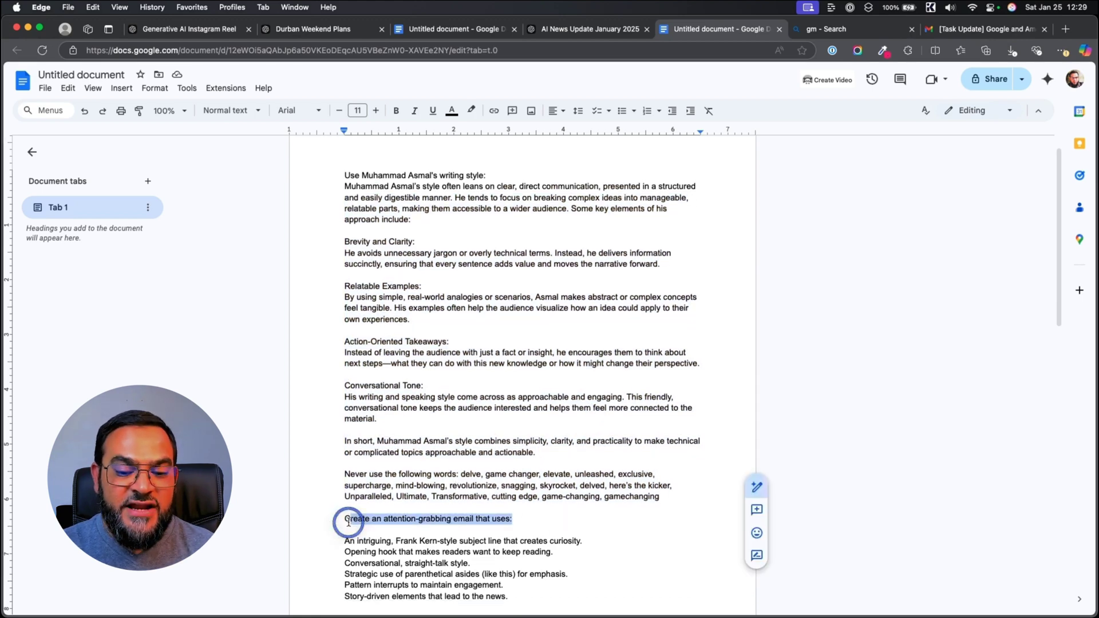
scroll(614, 392, down, 3)
scroll(615, 392, down, 2)
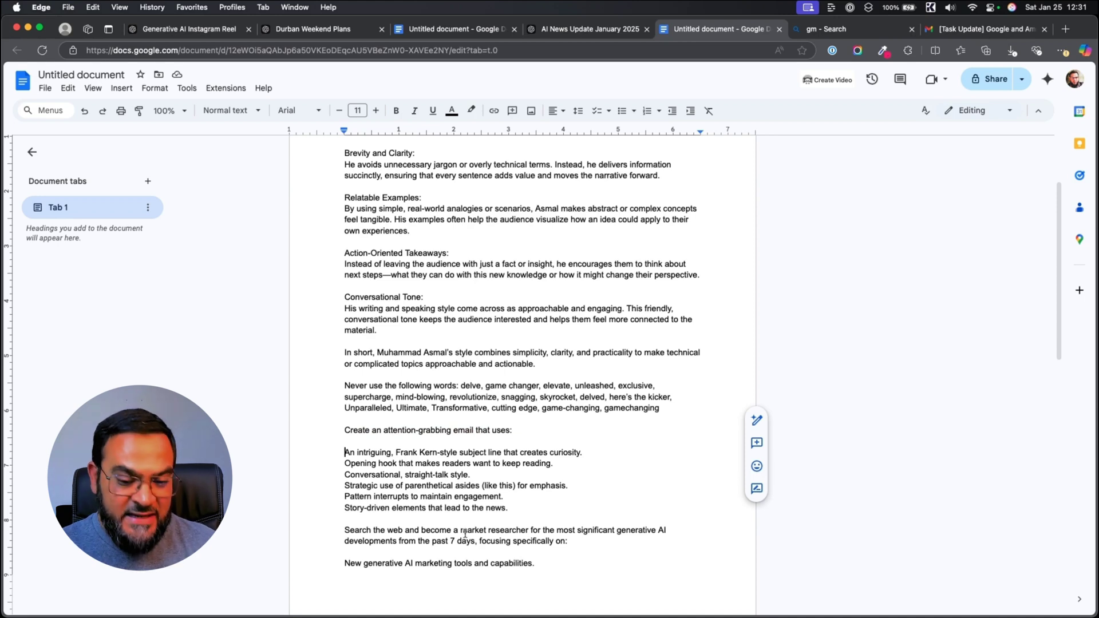
- Highlight the 'Search the web…' paragraph, read the prompt to its end, and return to the ChatGPT newsletter chat
drag(594, 545, 329, 530)
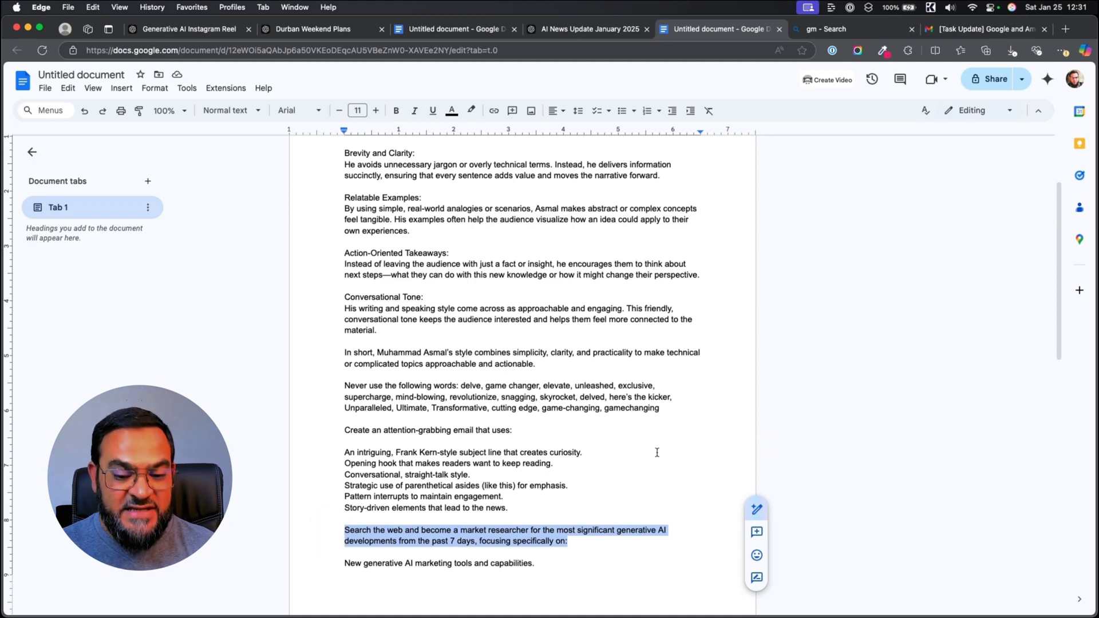
scroll(657, 452, down, 5)
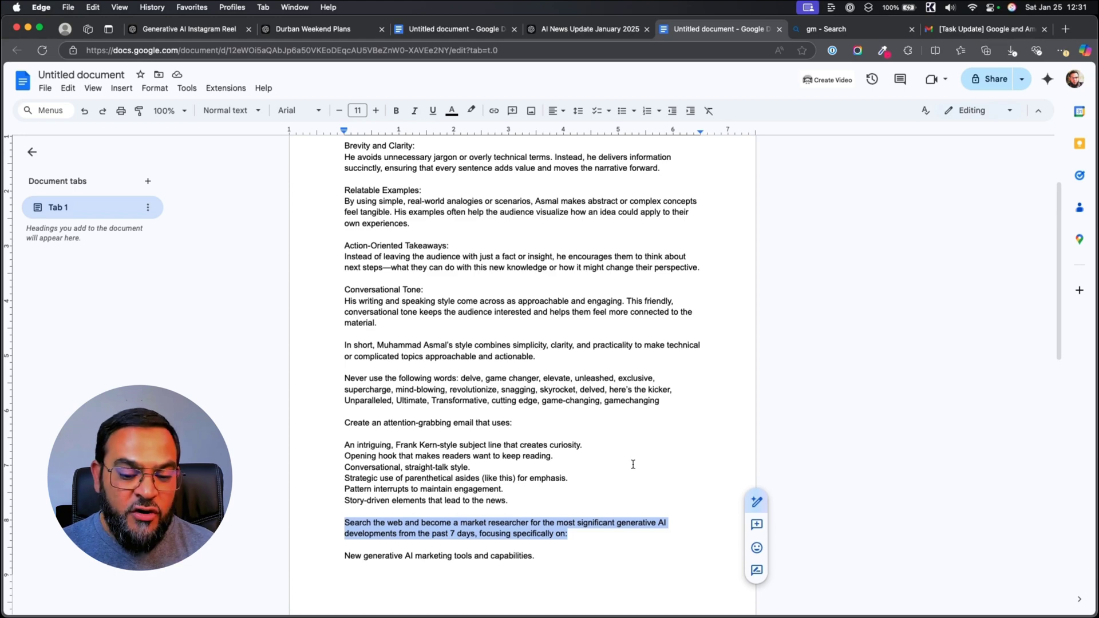
scroll(348, 392, down, 1)
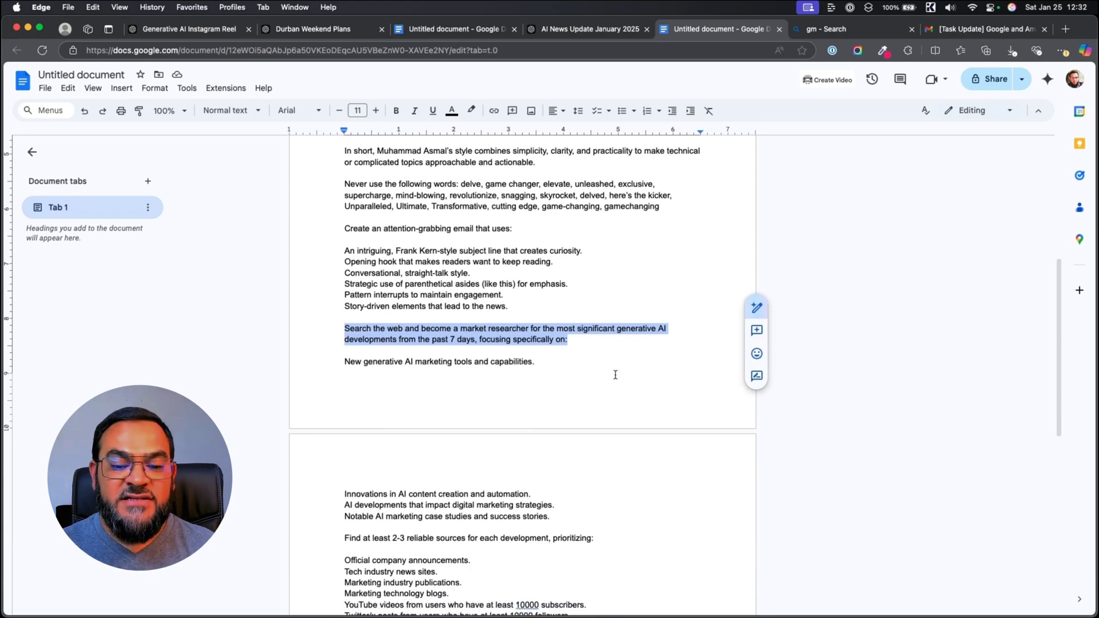
scroll(610, 408, down, 3)
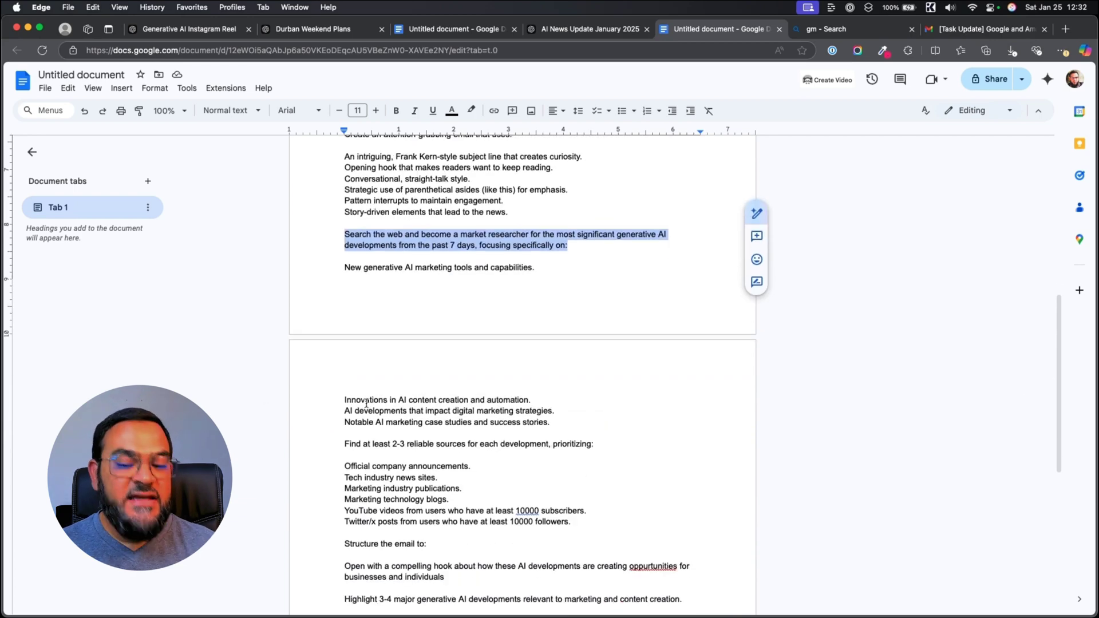
scroll(366, 404, down, 1)
scroll(320, 408, down, 3)
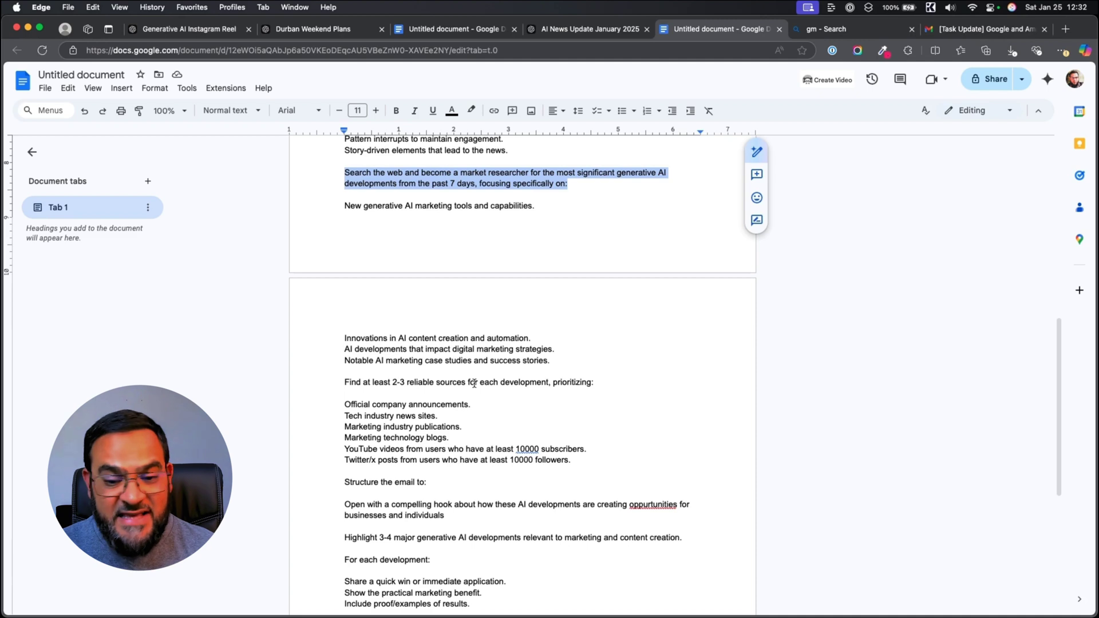
scroll(435, 423, down, 3)
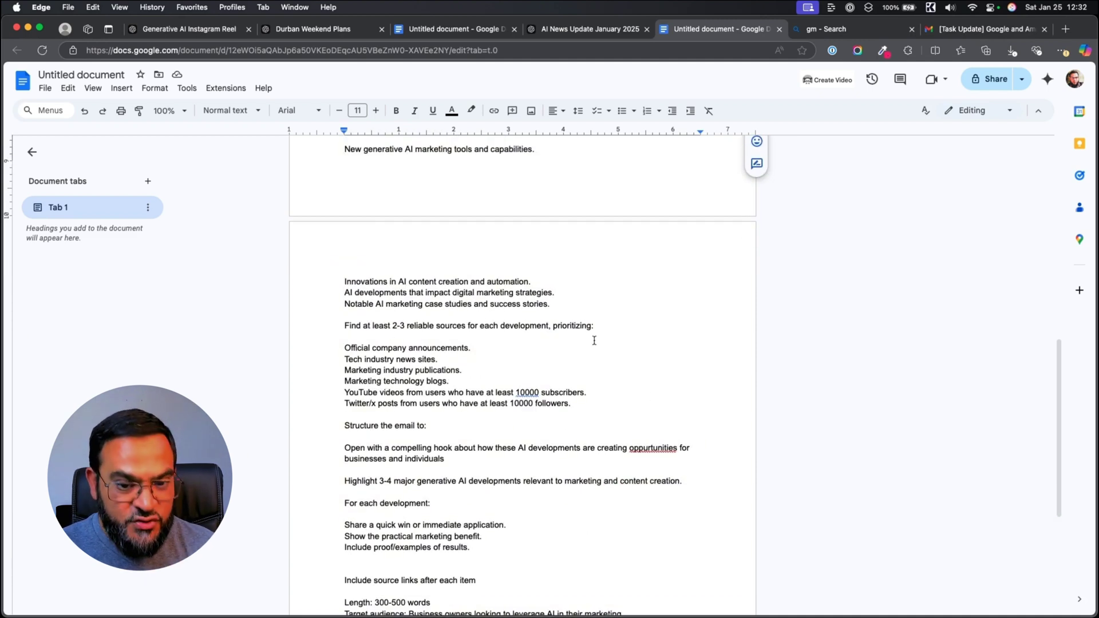
scroll(422, 346, down, 3)
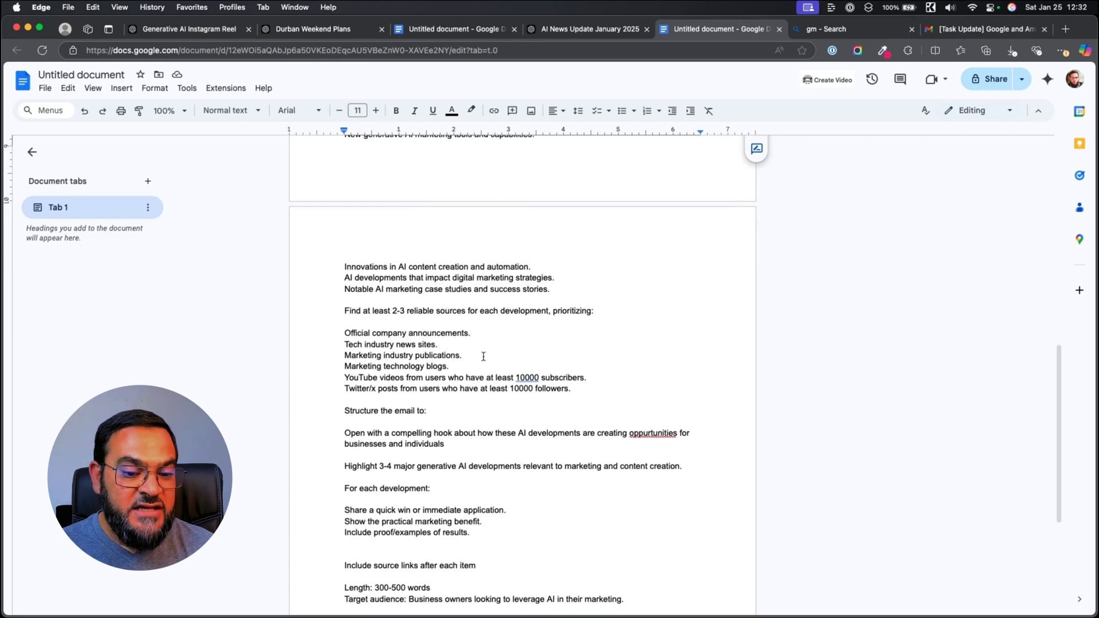
scroll(466, 329, down, 5)
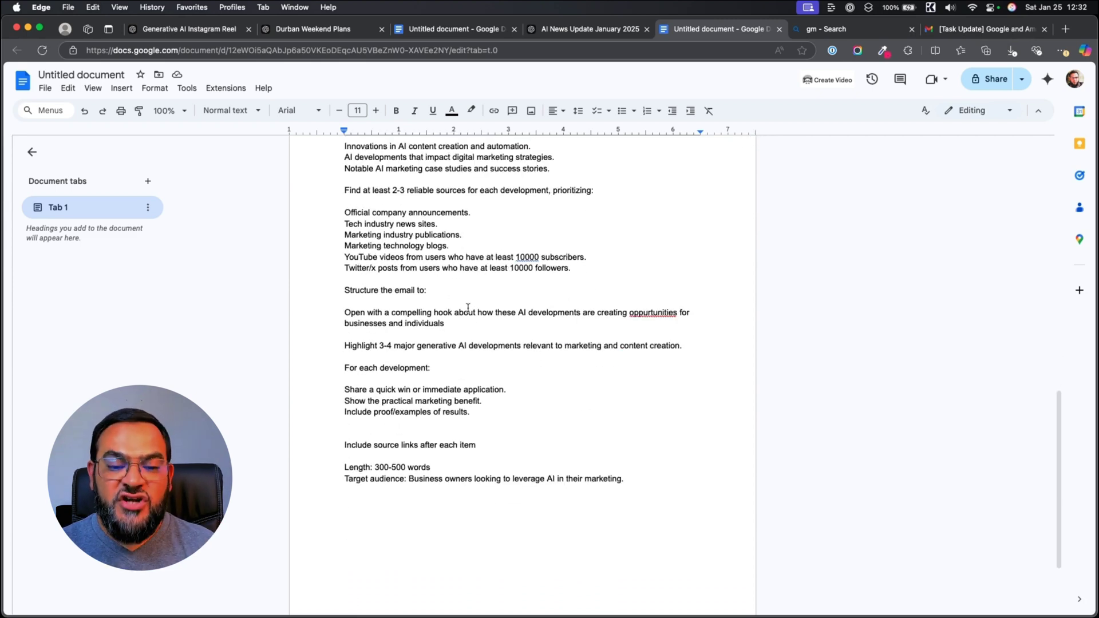
scroll(506, 362, down, 4)
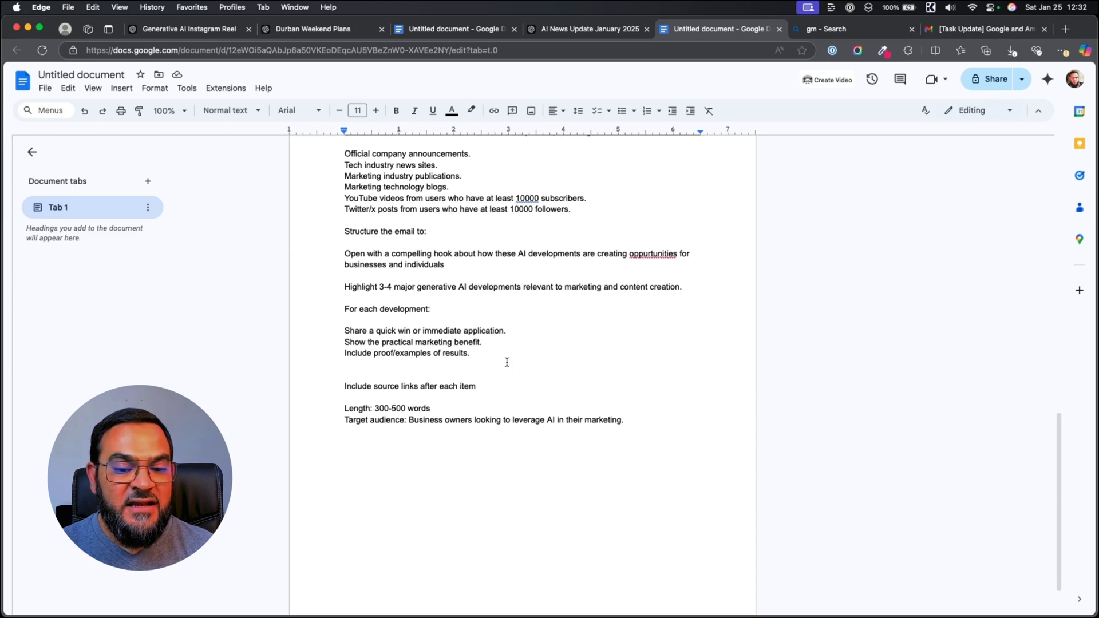
scroll(507, 362, down, 3)
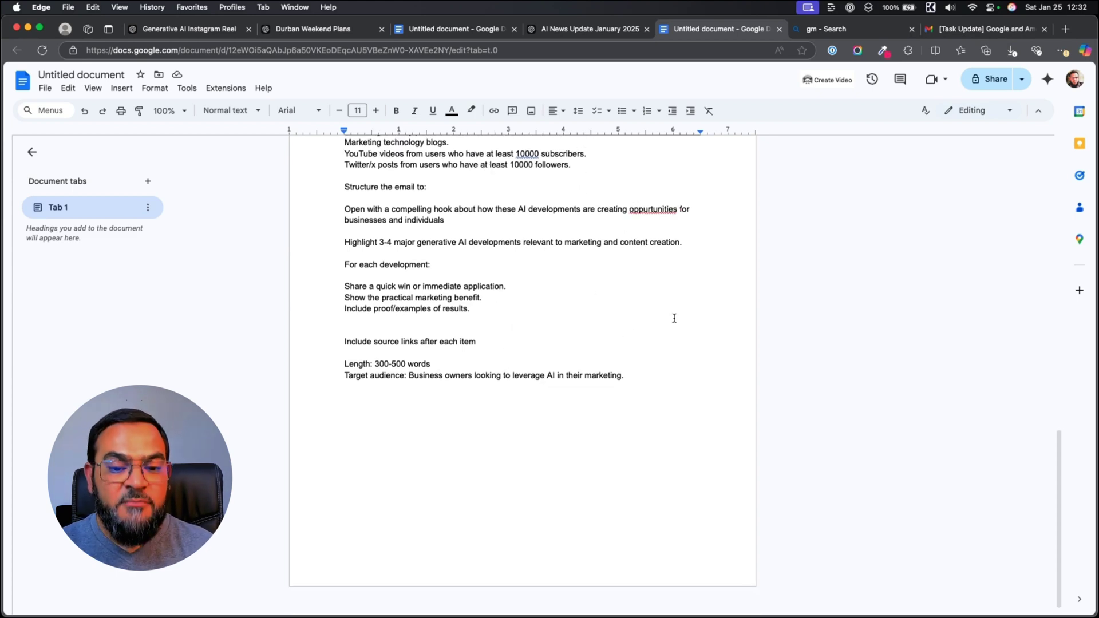
scroll(515, 347, down, 1)
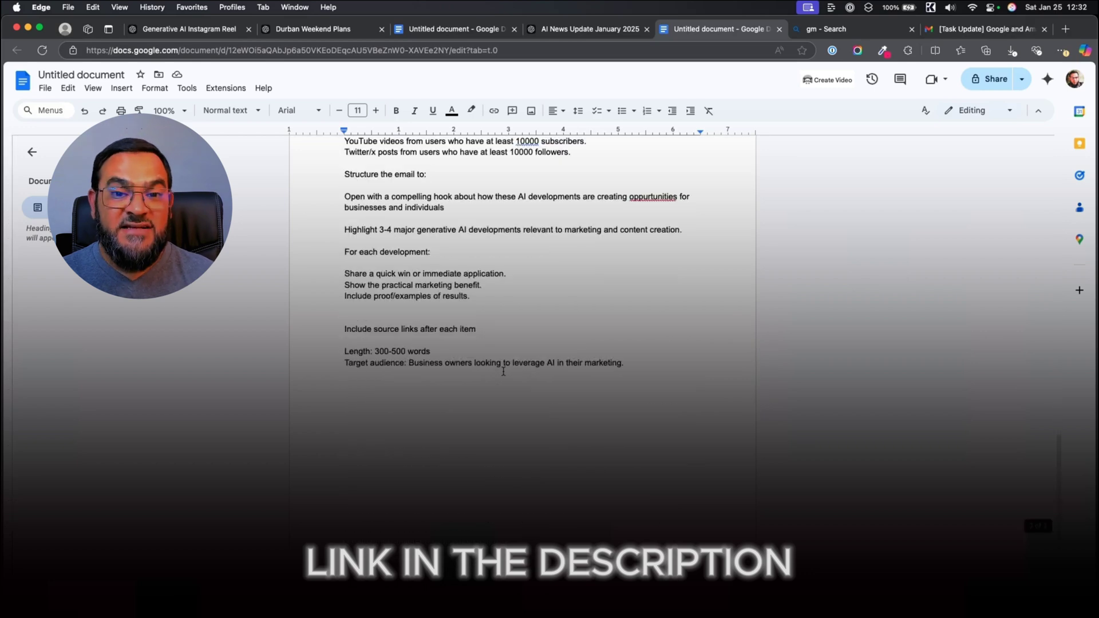
scroll(503, 372, up, 15)
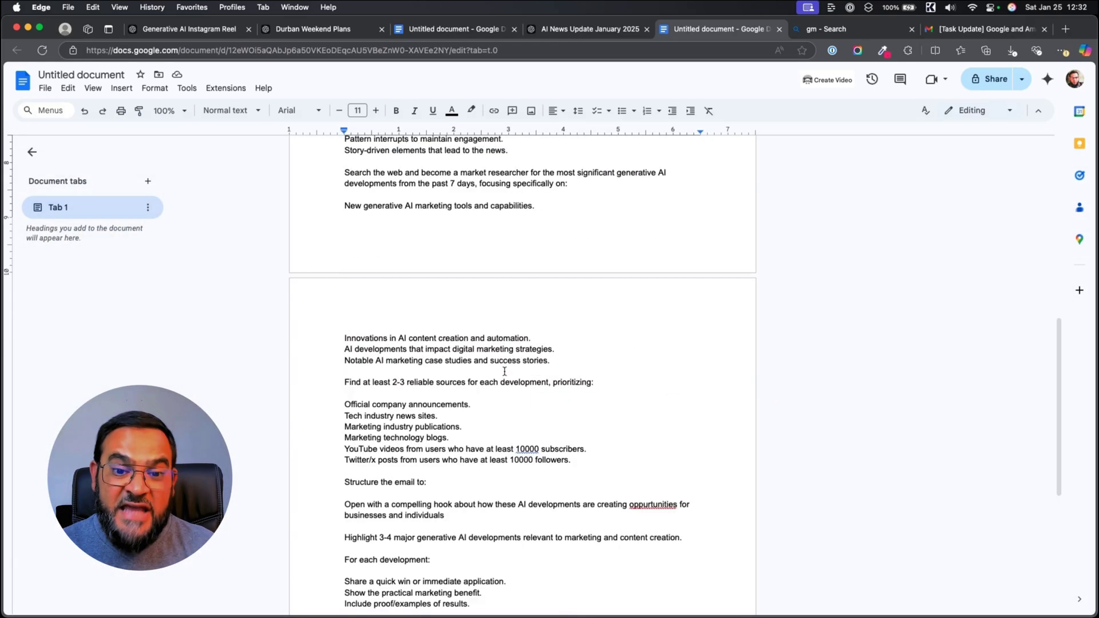
key(ctrl+shift+Tab)
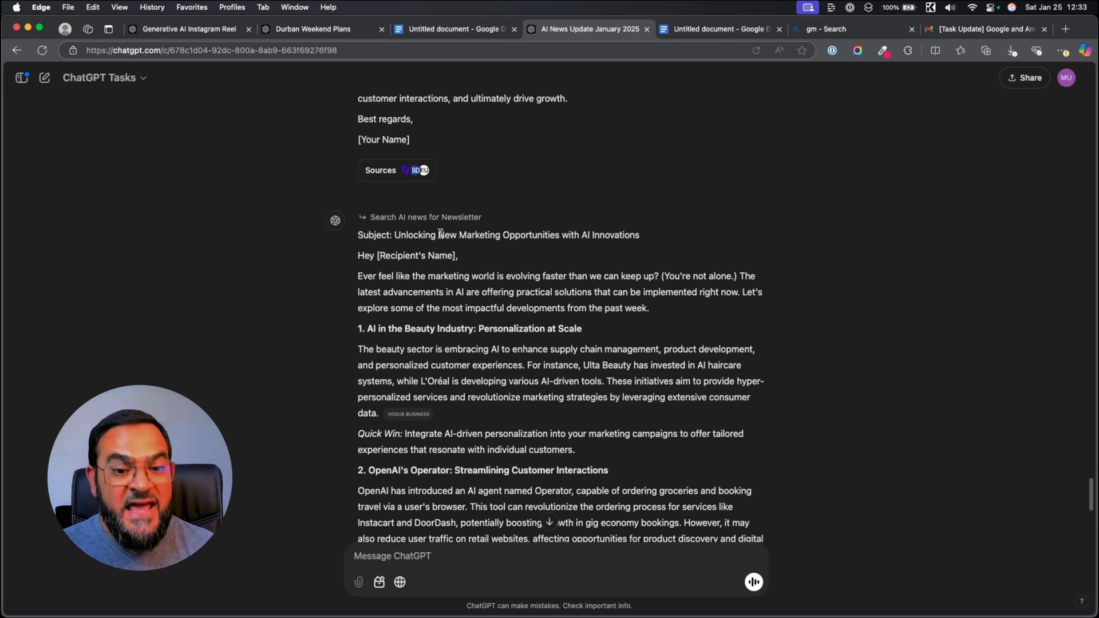
- Highlight the subject line of the 'Unlocking New Marketing Opportunities with AI Innovations' email and scroll through it
drag(391, 235, 653, 245)
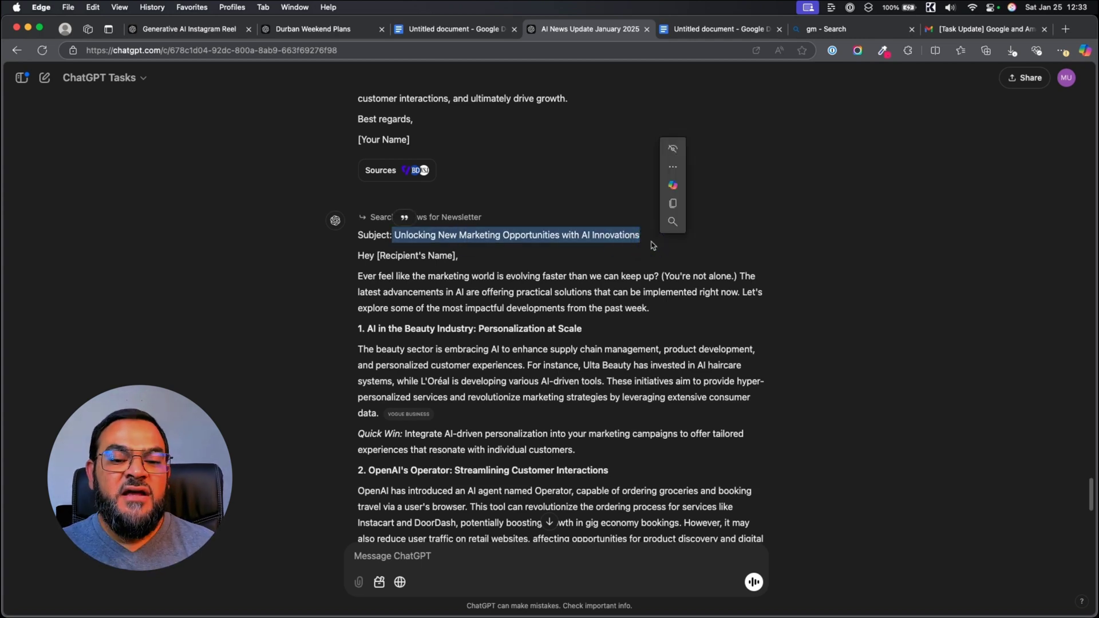
click(652, 245)
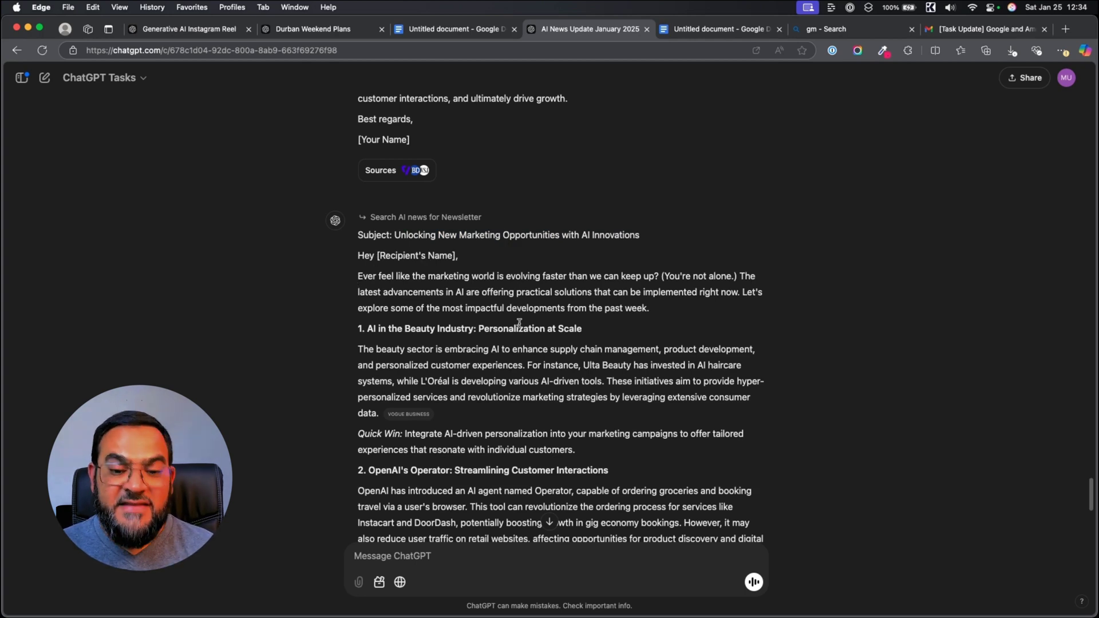
scroll(457, 325, down, 2)
scroll(458, 327, down, 5)
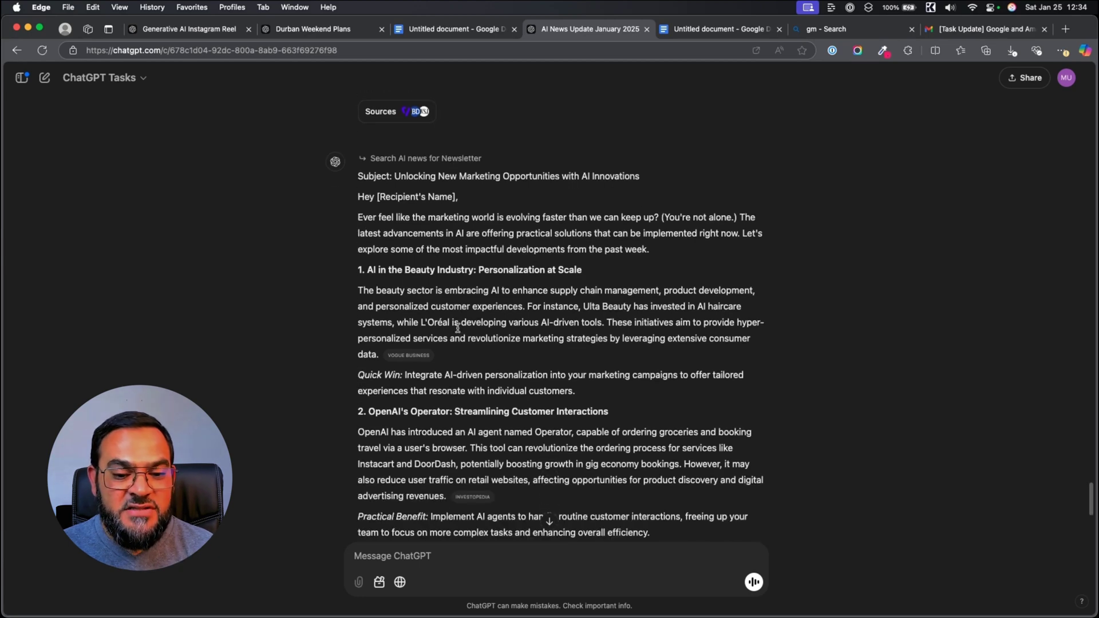
scroll(458, 331, down, 5)
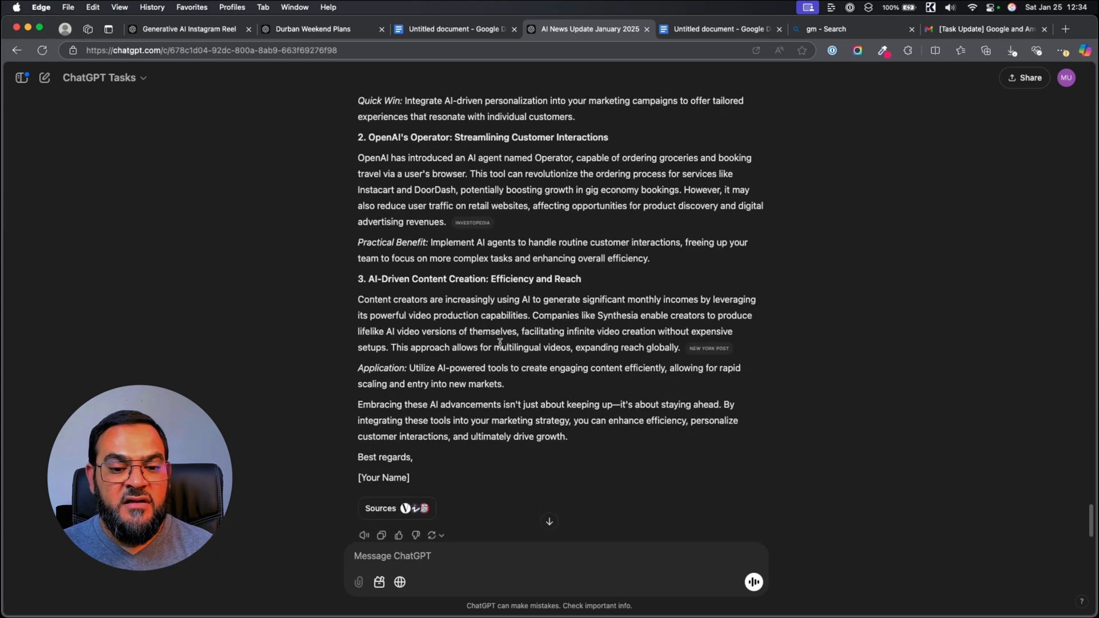
scroll(501, 343, down, 2)
- Highlight the Application paragraph, then show the list of sources the email cites
drag(504, 342, 358, 329)
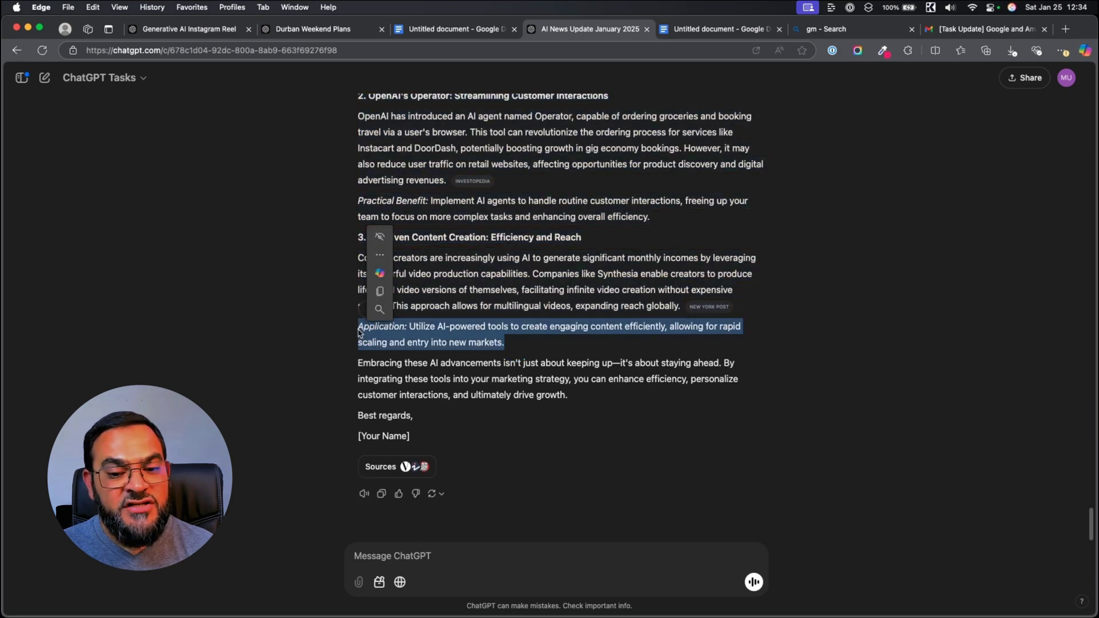
click(484, 351)
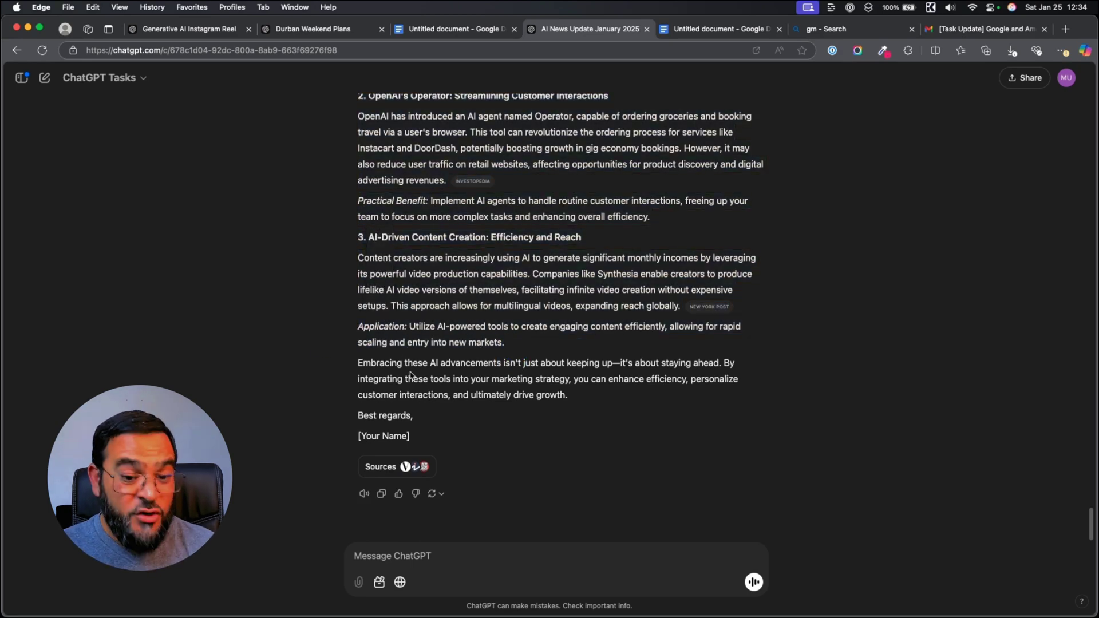
click(393, 468)
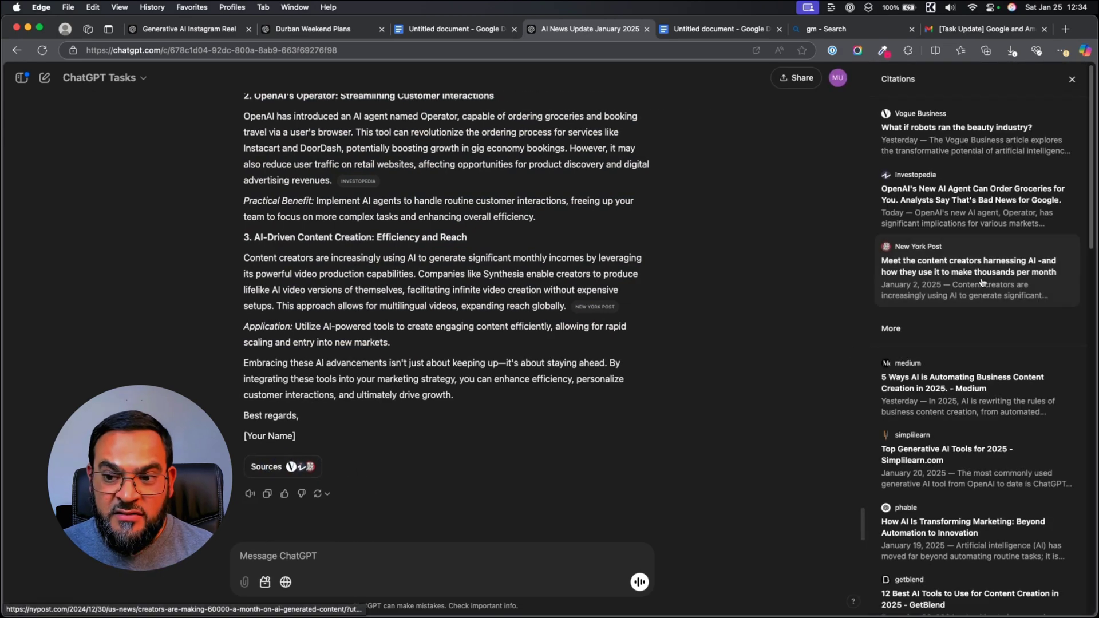